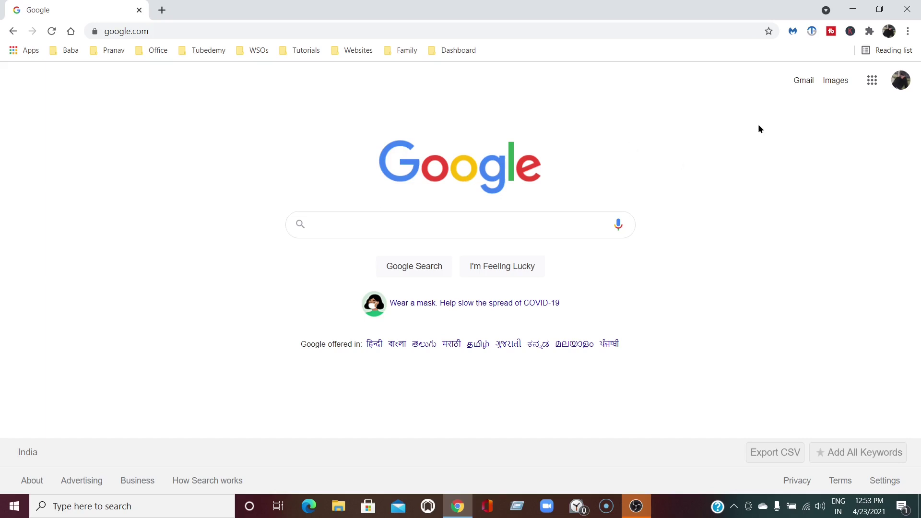
Search Google for 'mamp download' and open the MAMP & MAMP PRO downloads page on mamp.info
left_click(349, 225)
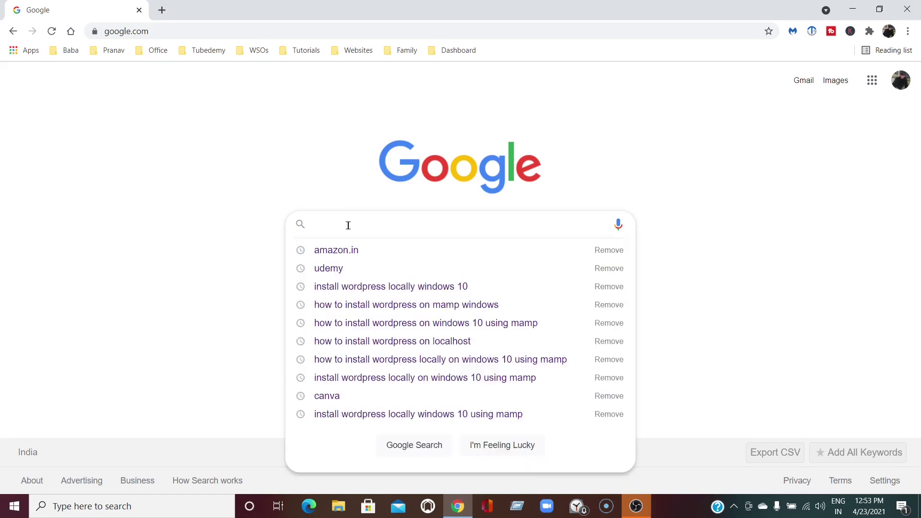
type("mam")
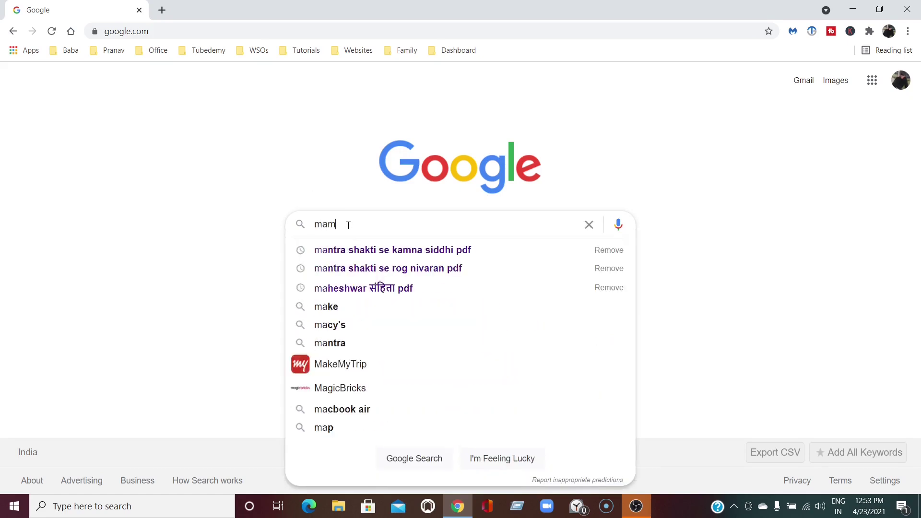
type("p")
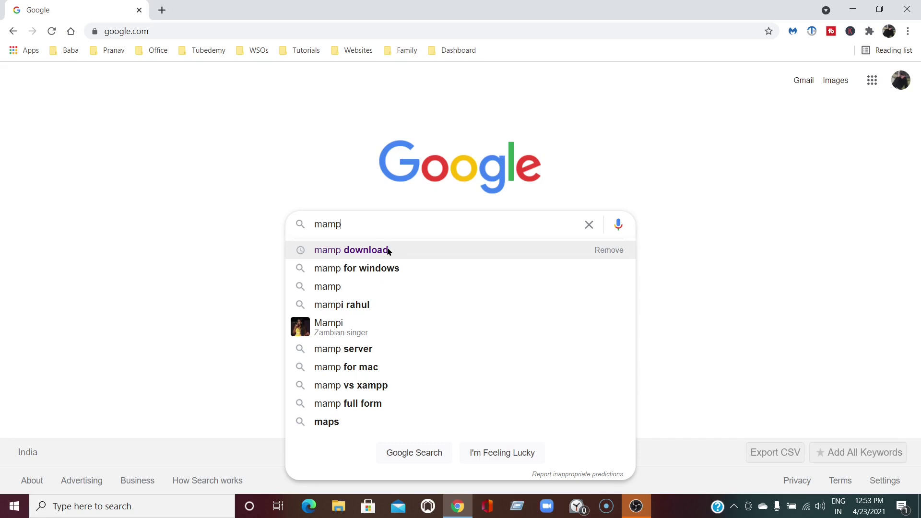
left_click(366, 250)
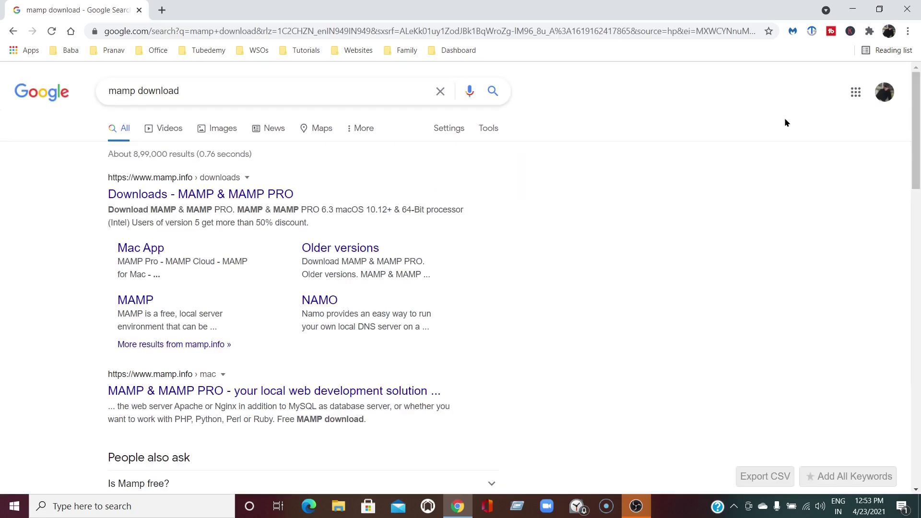
left_click(234, 201)
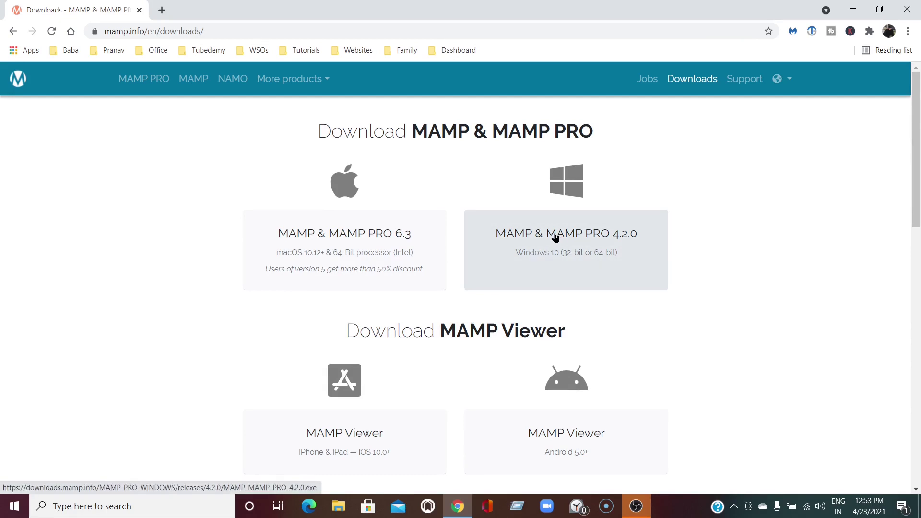
Save the Windows MAMP & MAMP PRO 4.2.0 installer to Downloads, replacing the old copy, then return to Google
left_click(555, 237)
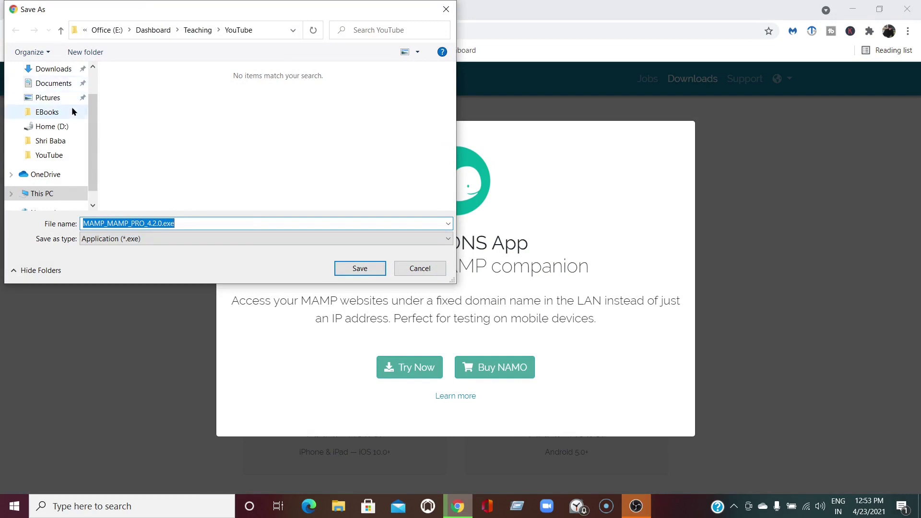
left_click_drag(84, 154, 90, 105)
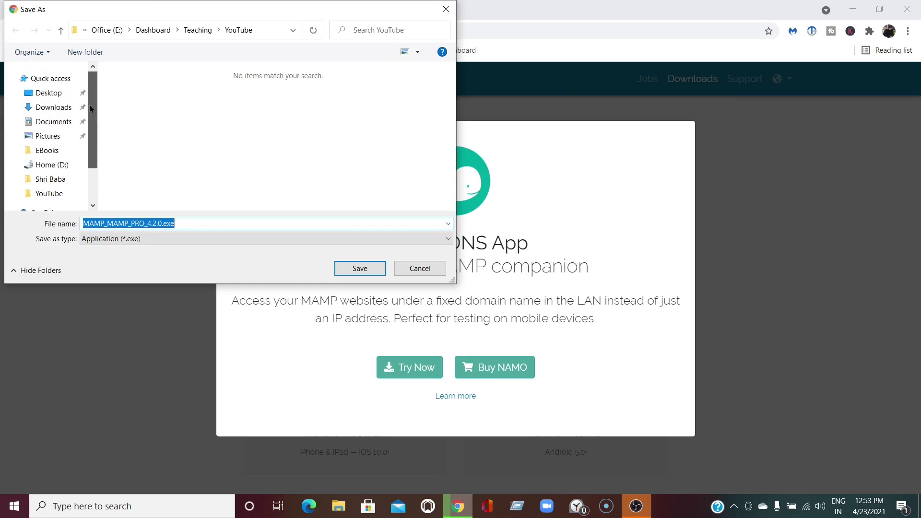
left_click(64, 106)
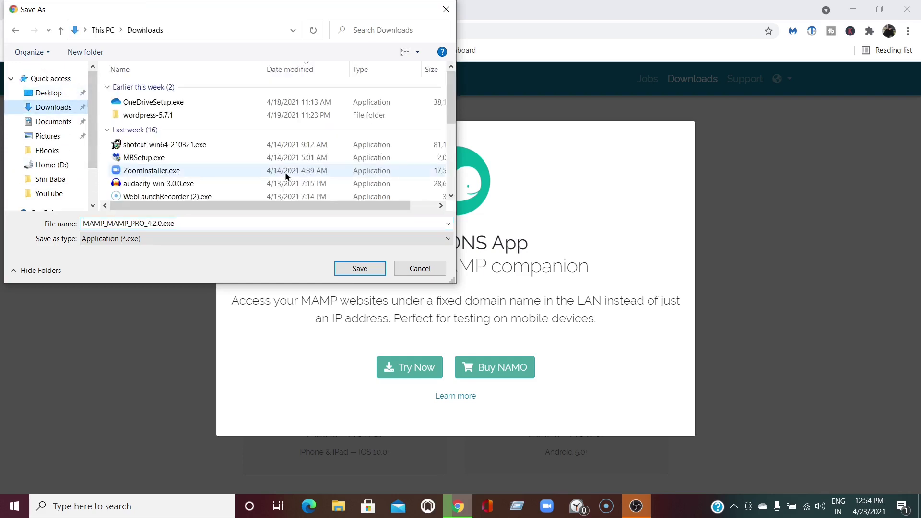
left_click(361, 269)
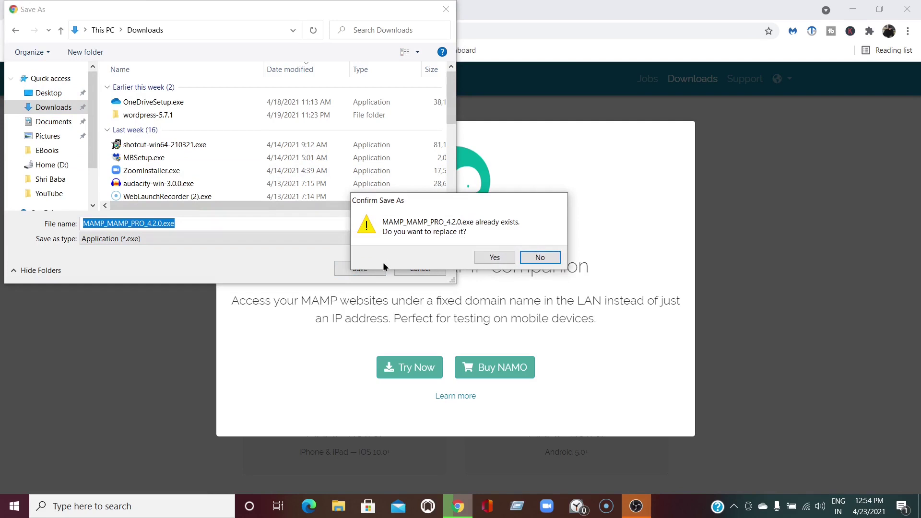
left_click(492, 257)
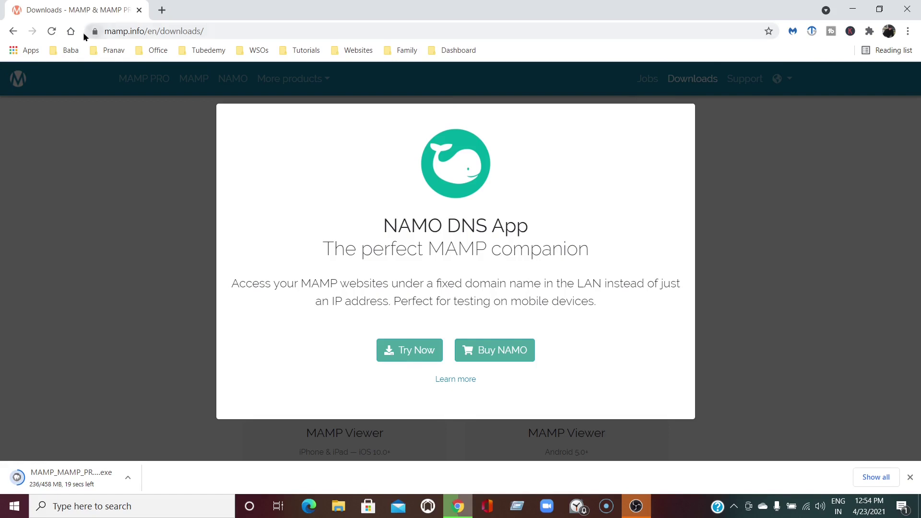
left_click(71, 31)
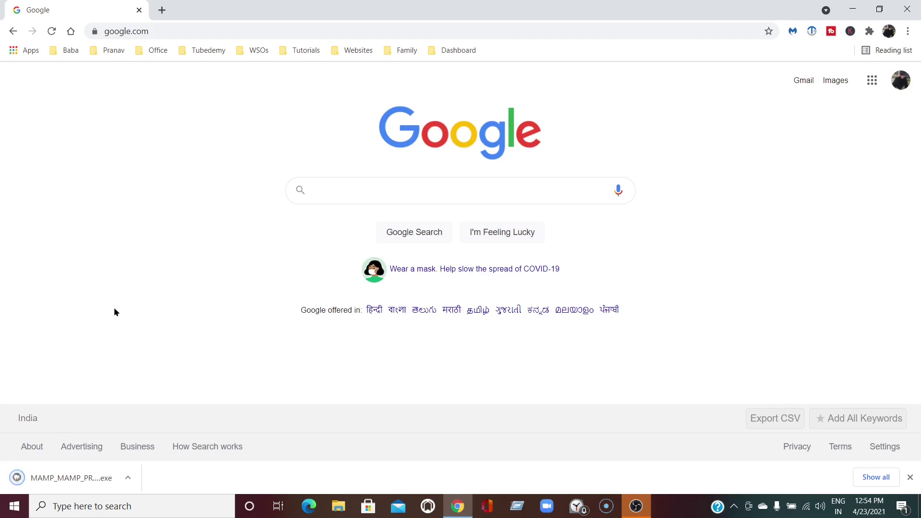
Run the MAMP installer, keep the existing installation so setup exits, then minimize Chrome
left_click(64, 480)
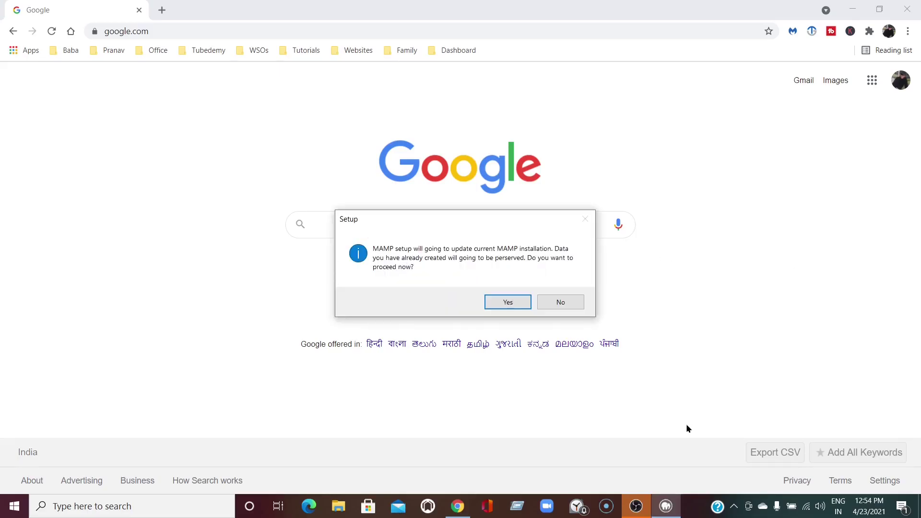
left_click(501, 303)
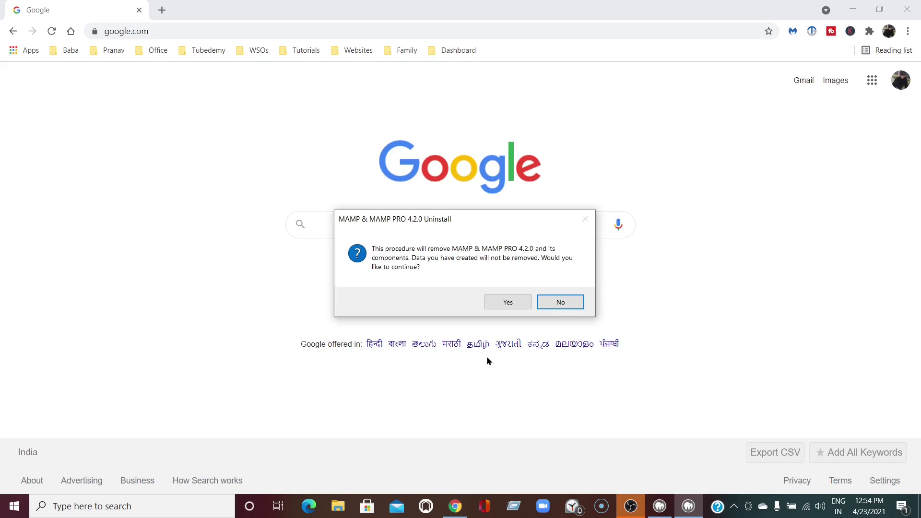
left_click(558, 304)
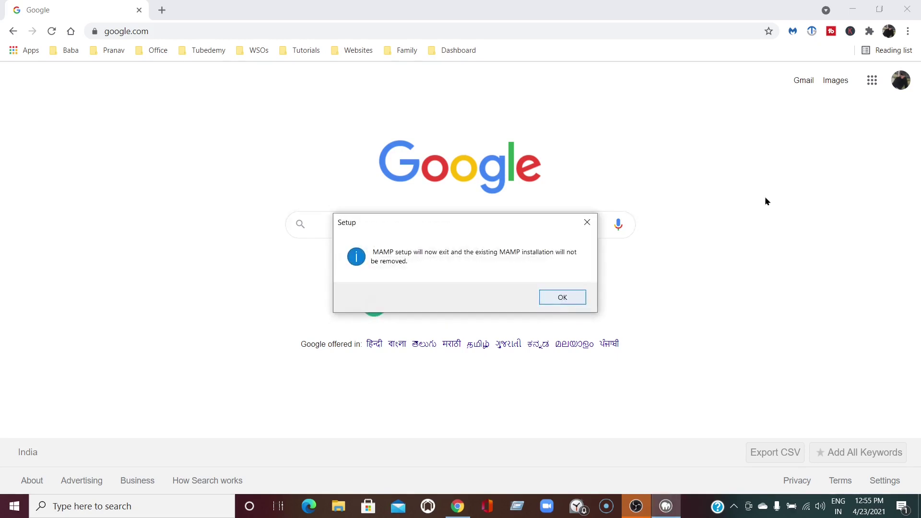
left_click(560, 294)
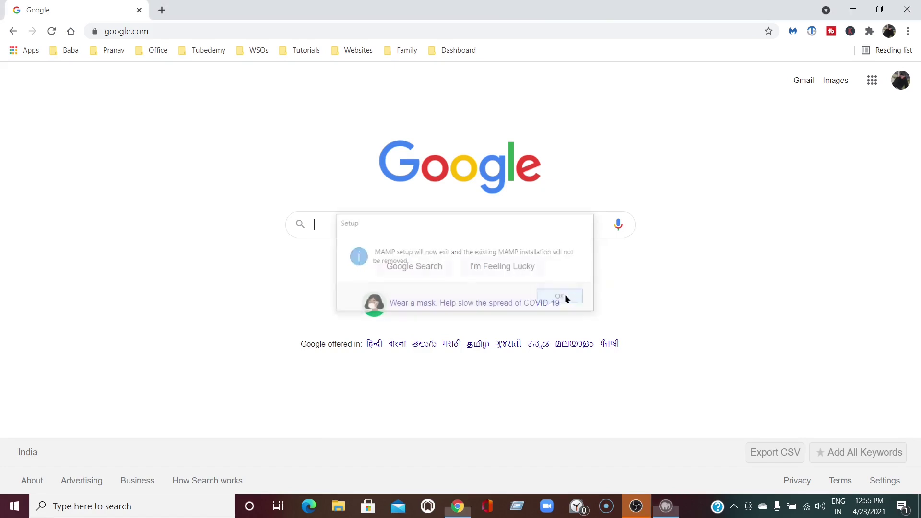
left_click(851, 10)
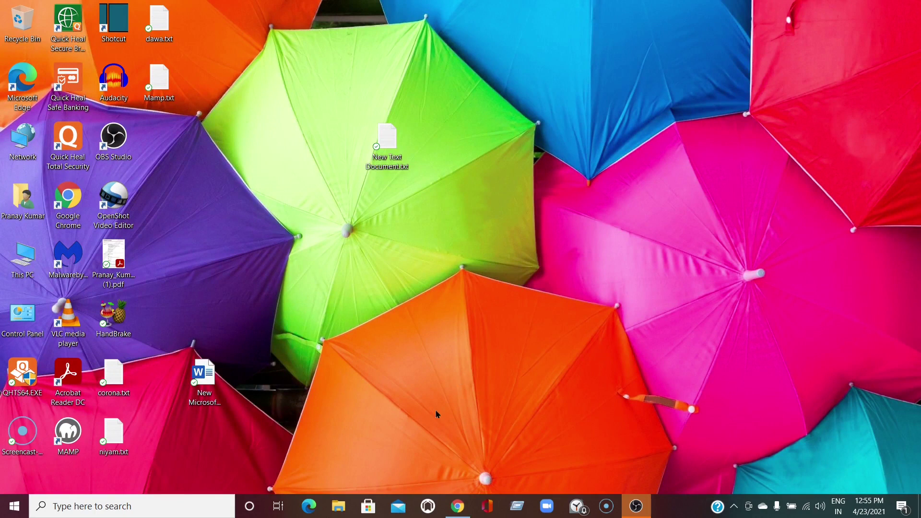
Launch MAMP from its desktop shortcut and open the WebStart page at localhost/MAMP
double_click(65, 432)
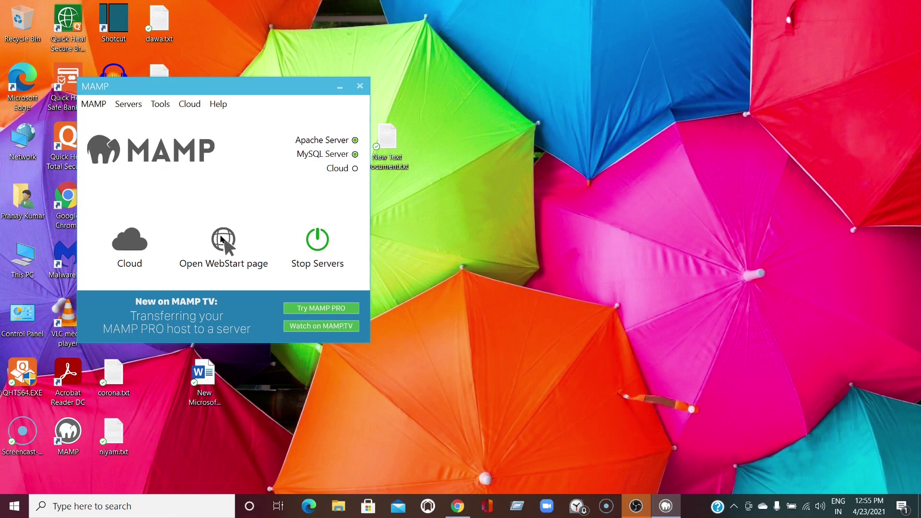
left_click(222, 240)
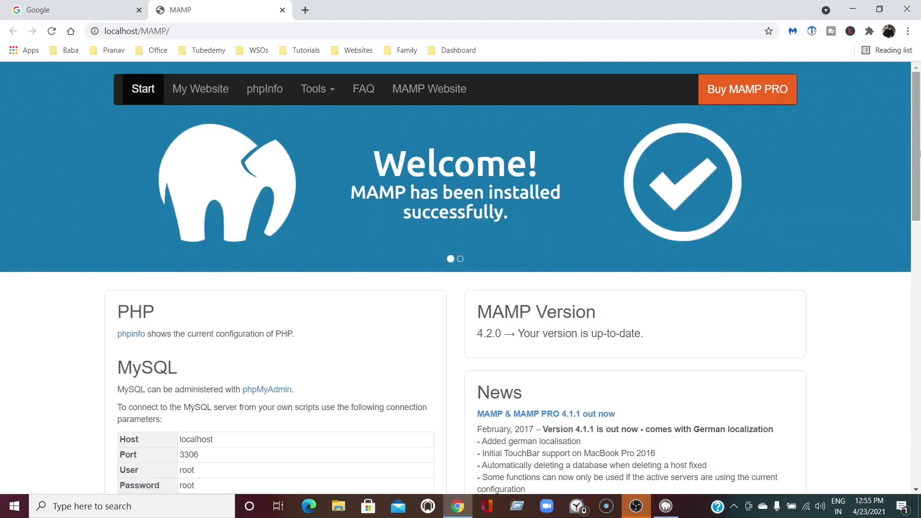
Scroll down WebStart and open phpMyAdmin from the MySQL section
left_click_drag(918, 165, 918, 227)
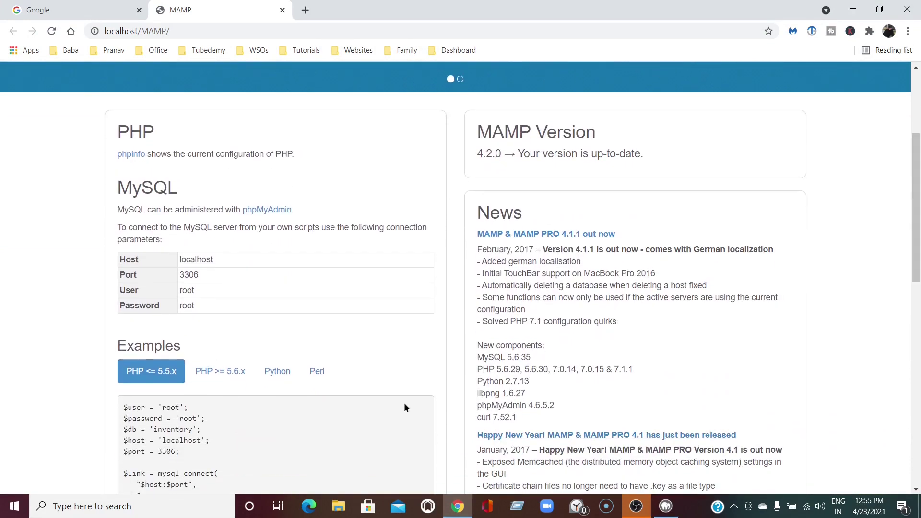
left_click(261, 213)
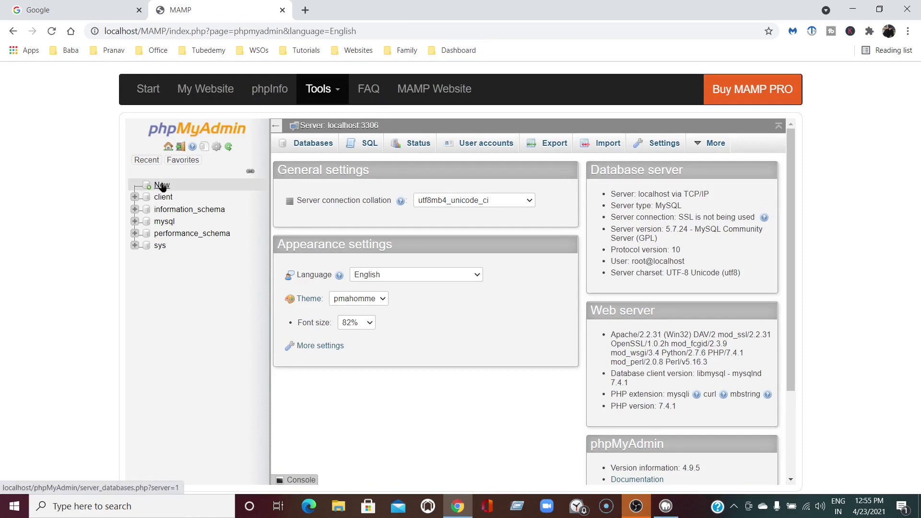
Create an empty database named 'demo' in phpMyAdmin
left_click(162, 186)
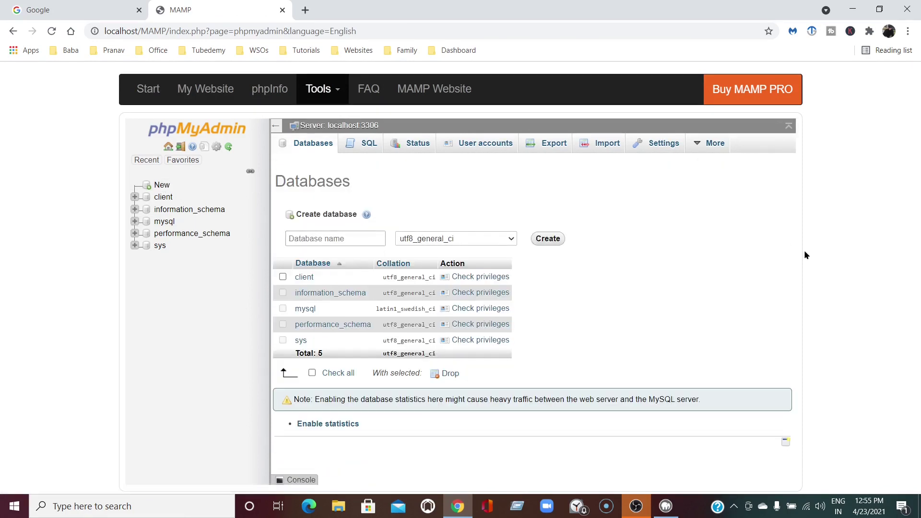
left_click(332, 241)
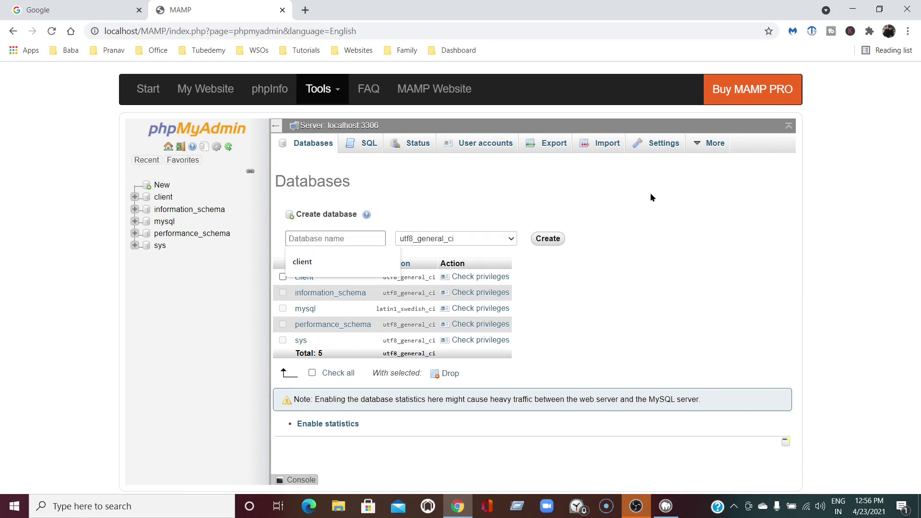
type("de")
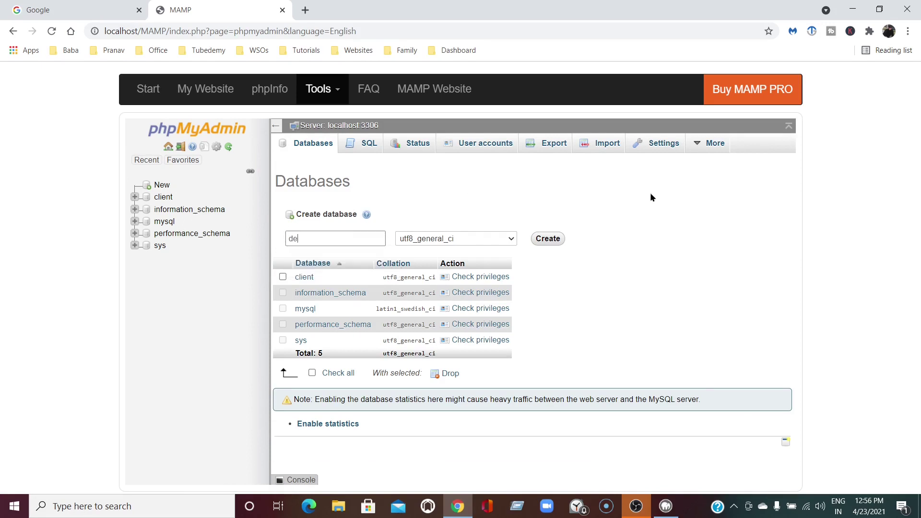
type("mo")
left_click(548, 239)
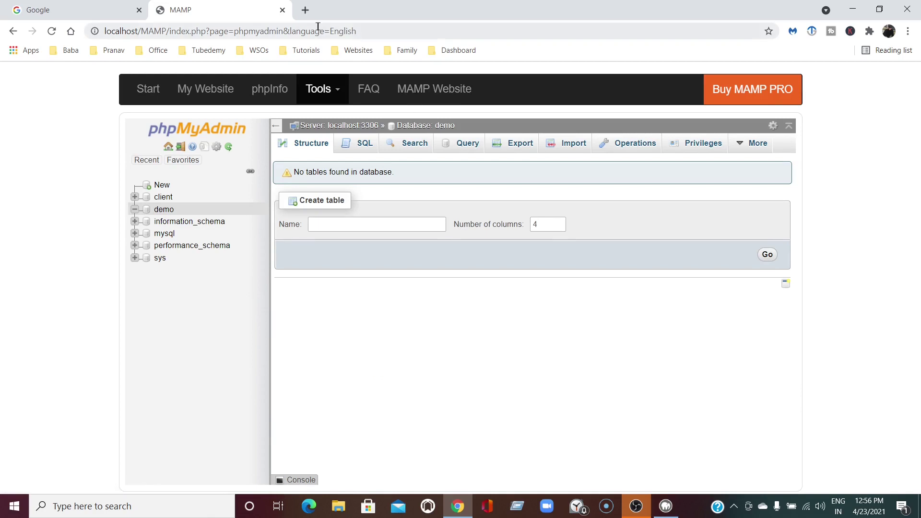
left_click(304, 11)
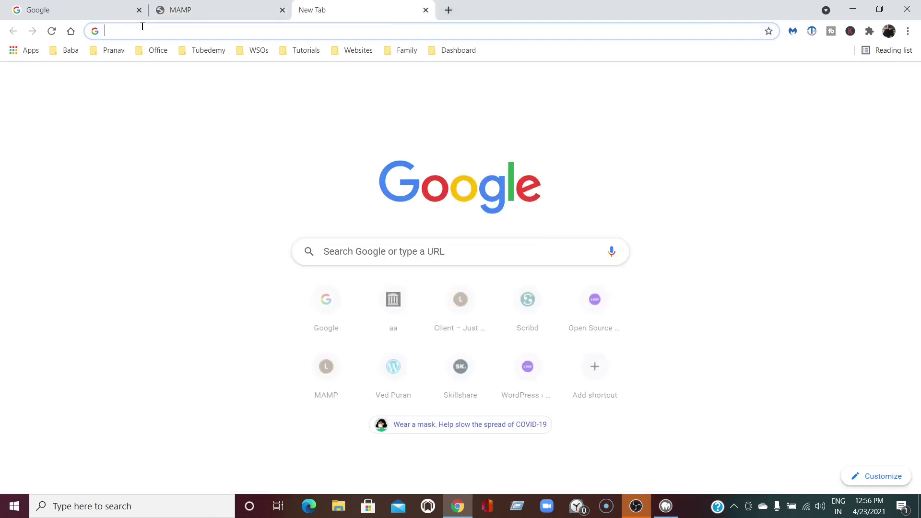
Search Google for 'wordpress download' and reach WordPress.org's Get WordPress page
left_click(70, 31)
type("w")
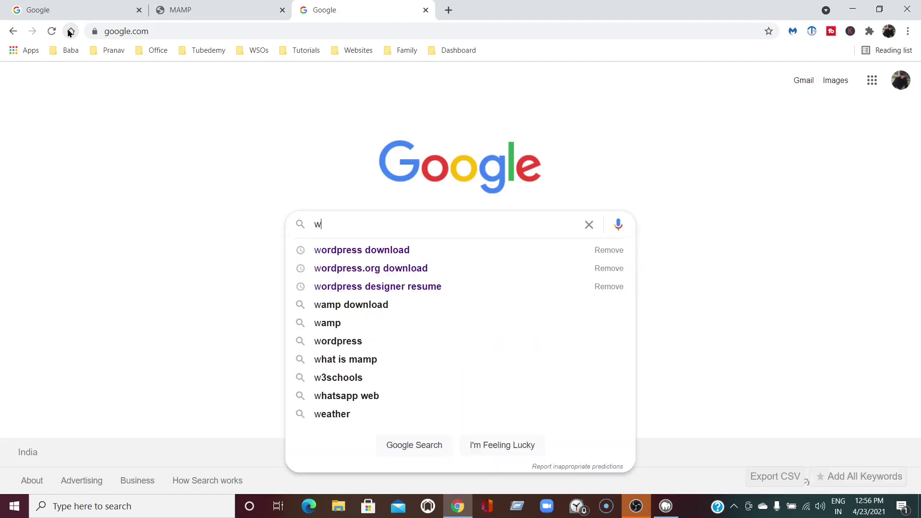
type("ordpress")
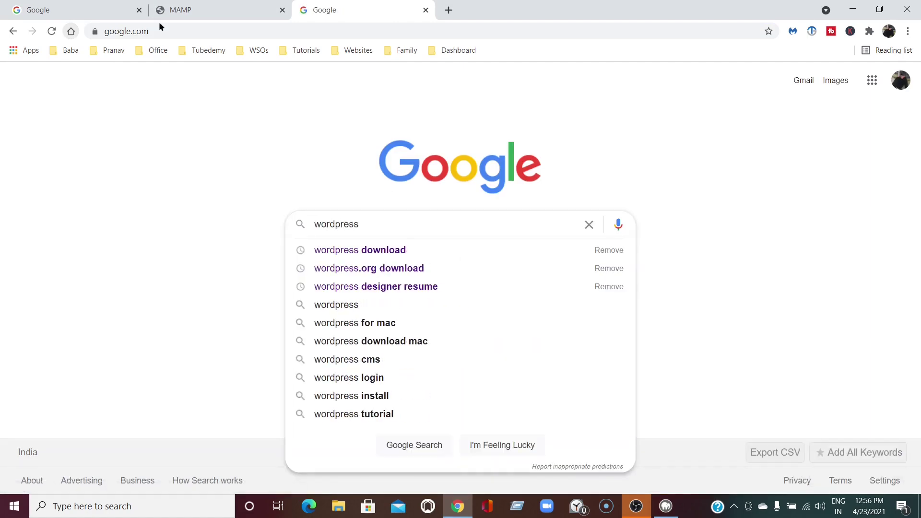
left_click(386, 251)
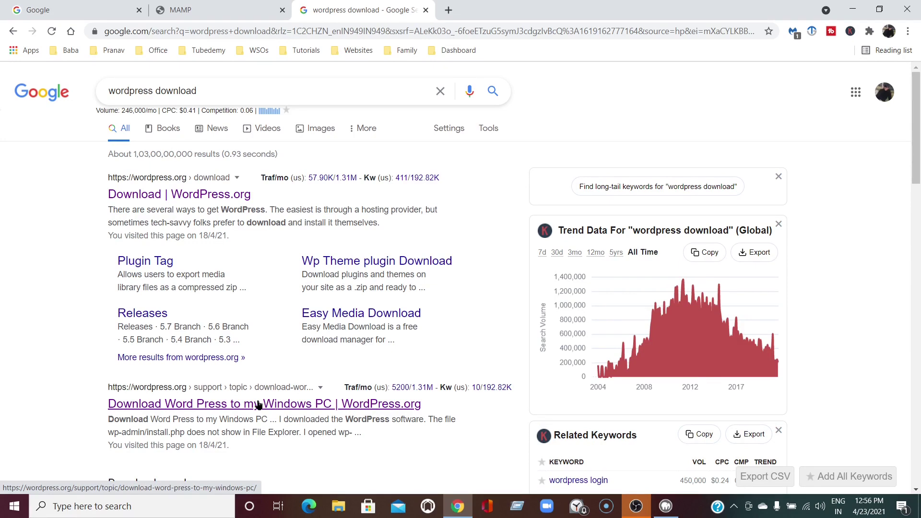
left_click(305, 406)
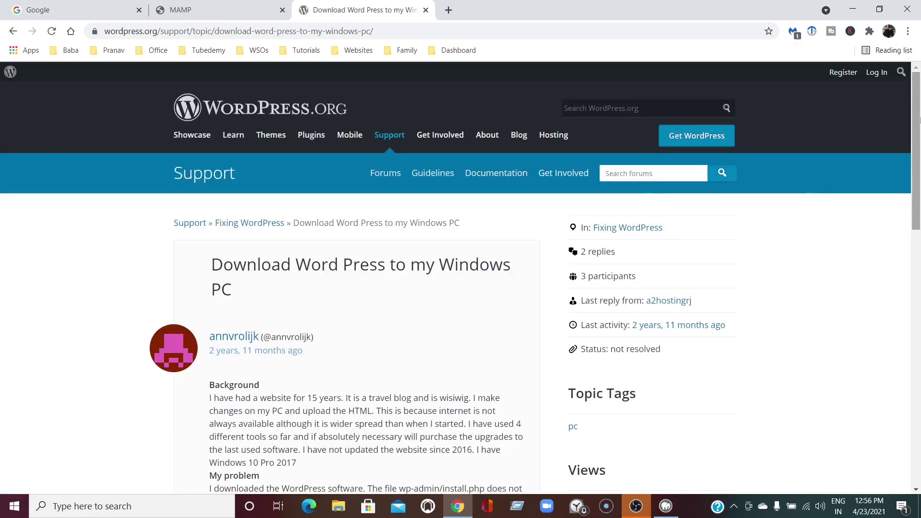
mouse_move(919, 119)
left_mouse_down()
mouse_move(920, 390)
mouse_move(920, 243)
mouse_move(902, 121)
left_mouse_up()
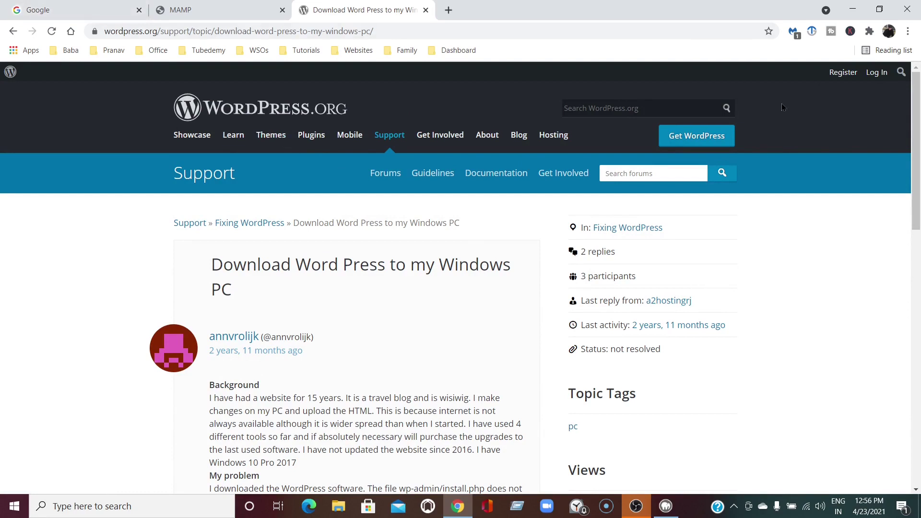
left_click(703, 134)
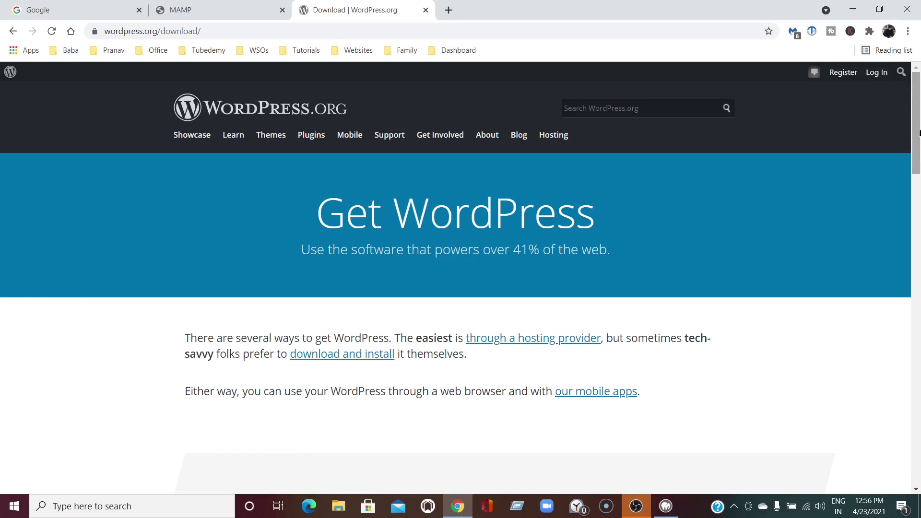
Jump to the download and install section and start the WordPress 5.7.1 download
left_click_drag(916, 139, 909, 170)
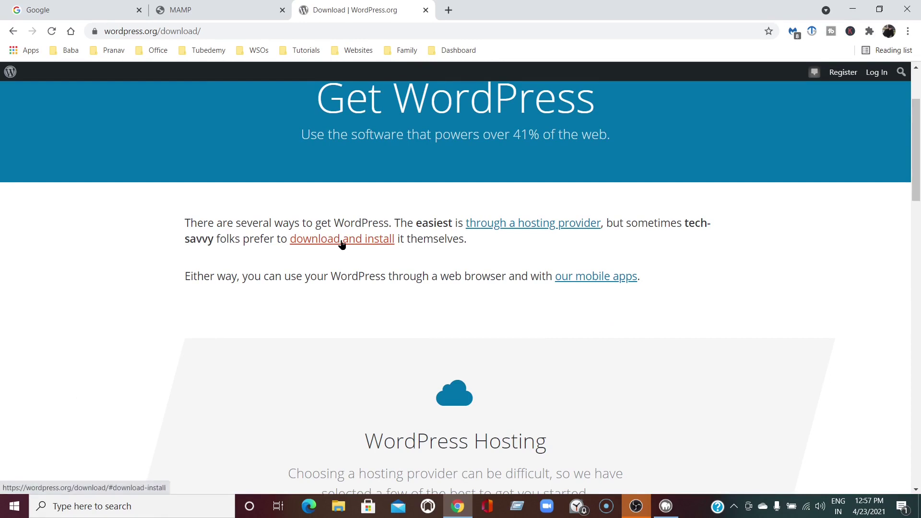
left_click(341, 242)
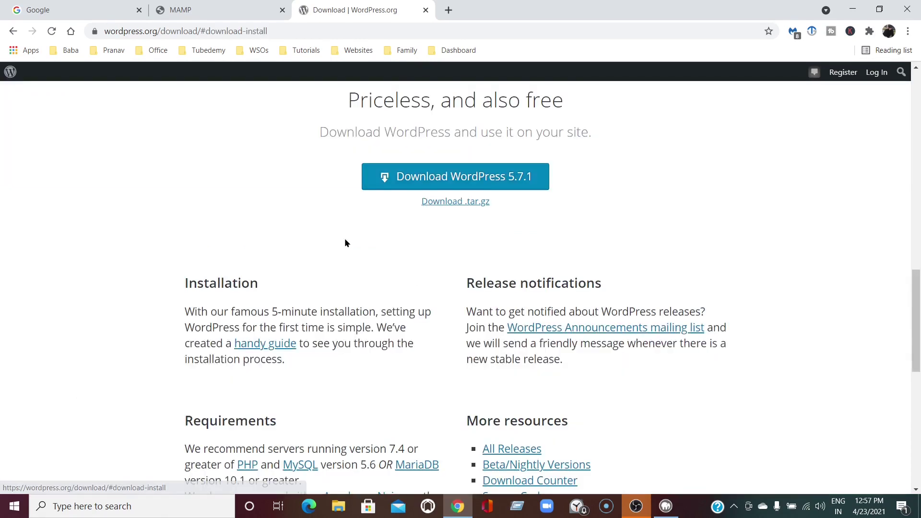
left_click(461, 177)
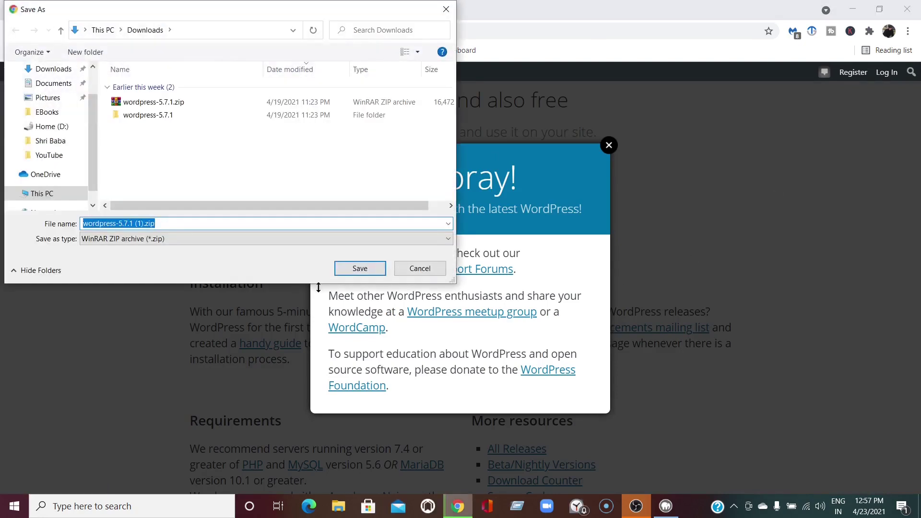
Save wordpress-5.7.1 (1).zip to Downloads and show it in its folder
left_click(359, 268)
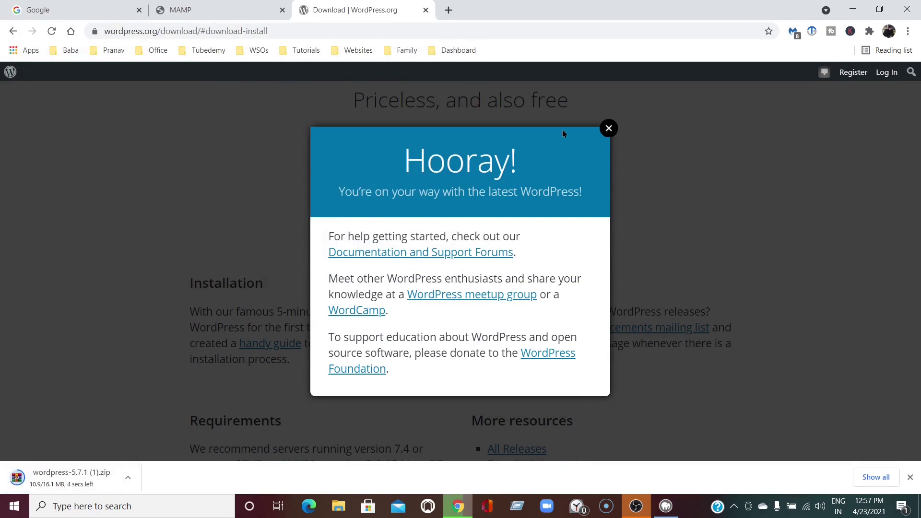
left_click(608, 130)
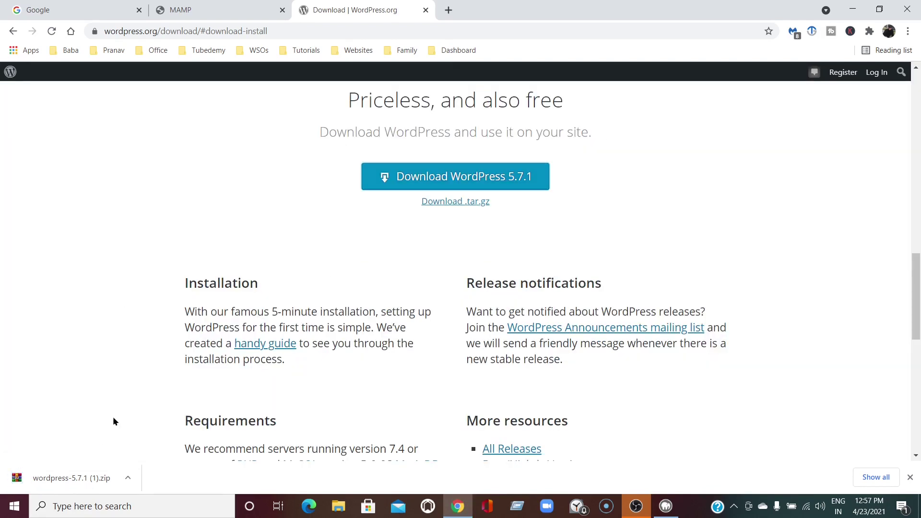
left_click(128, 479)
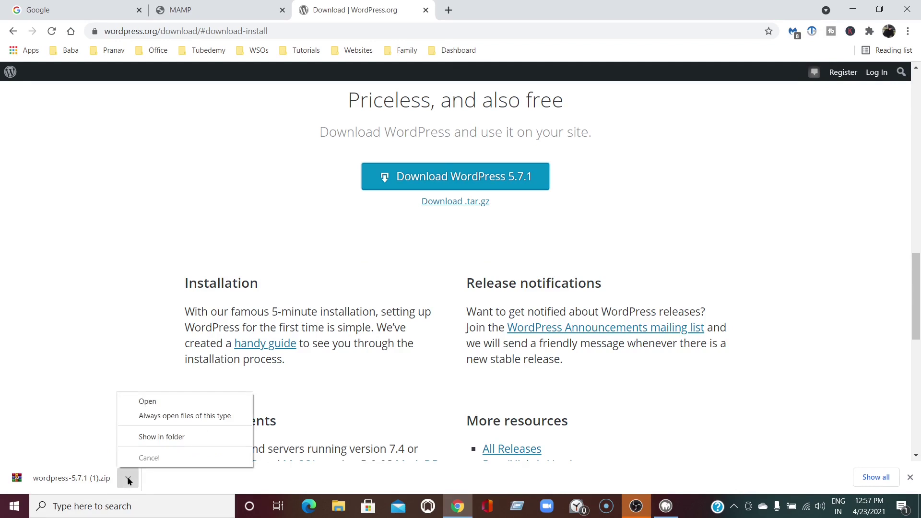
left_click(172, 438)
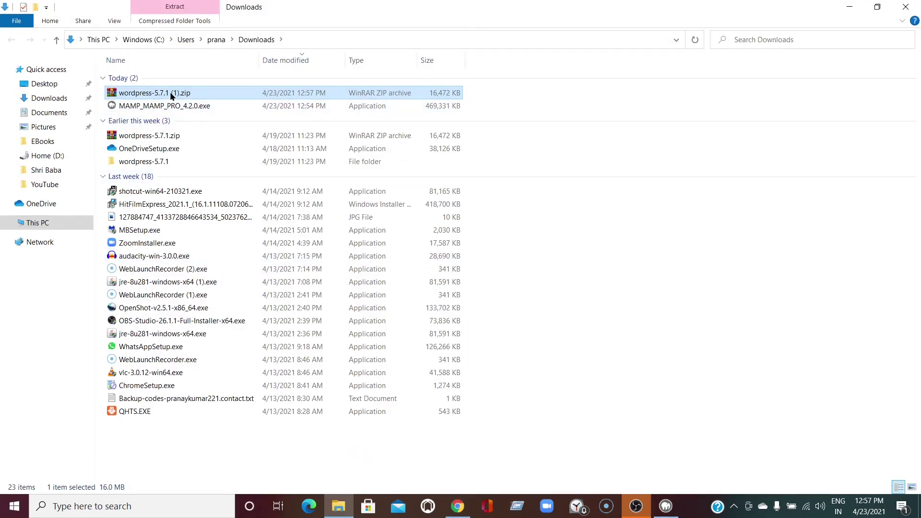
Extract the zip to 'wordpress-5.7.1 (1)' and select all 19 items in its wordpress folder
right_click(171, 96)
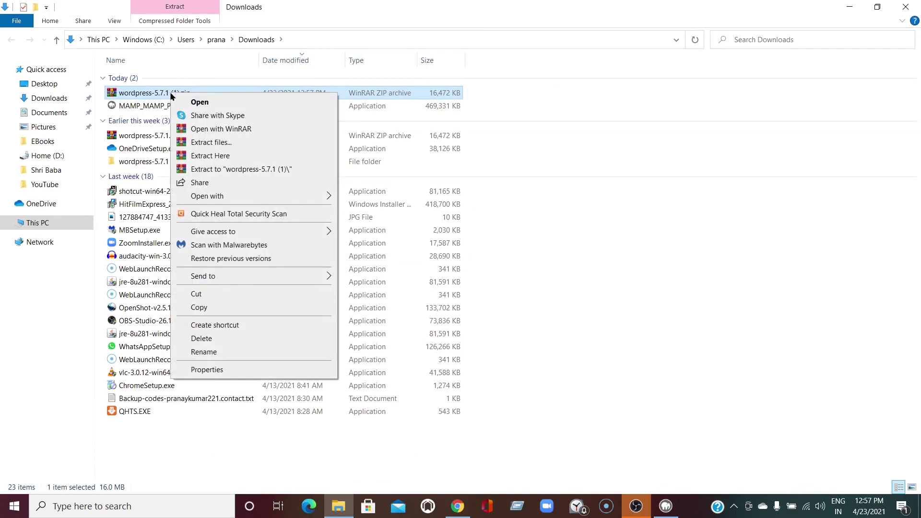
left_click(230, 169)
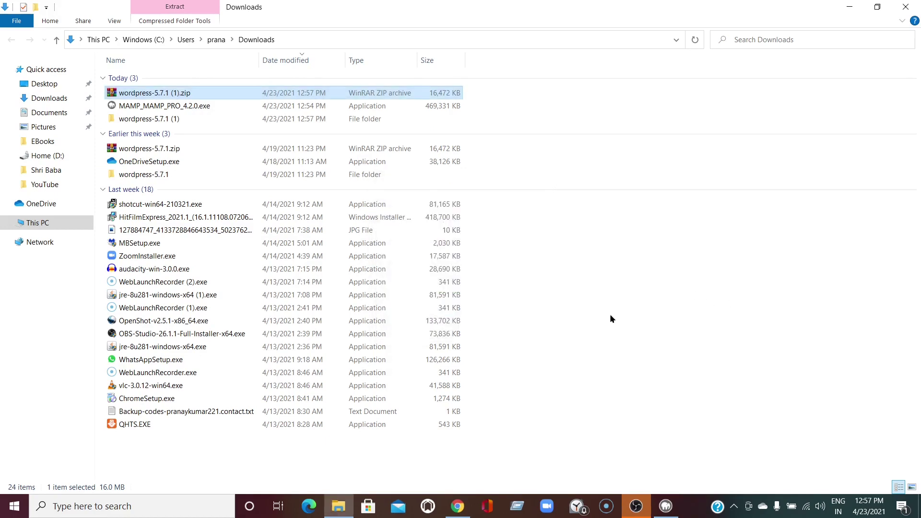
left_click(170, 119)
double_click(170, 119)
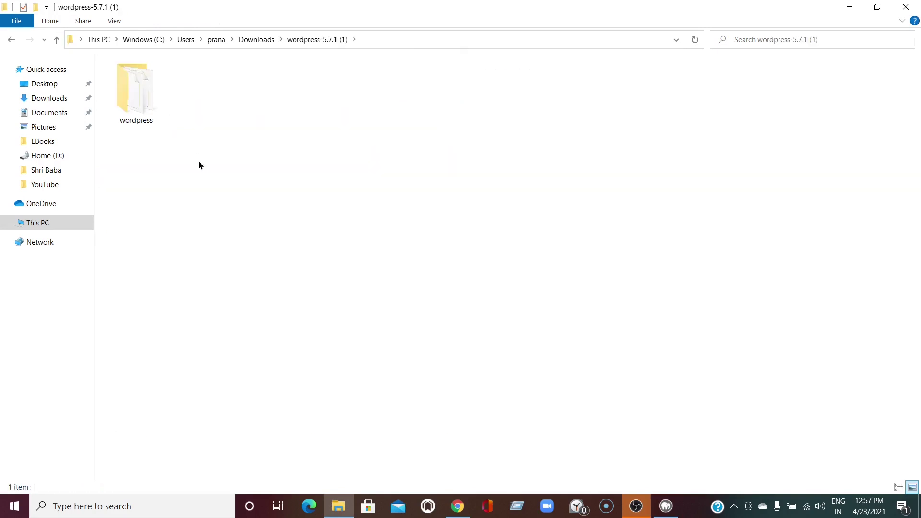
double_click(137, 102)
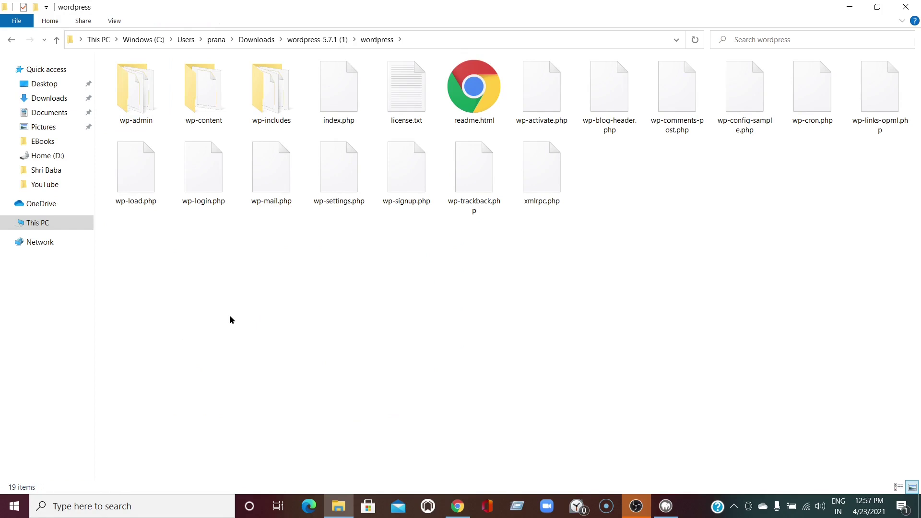
key("ctrl+a")
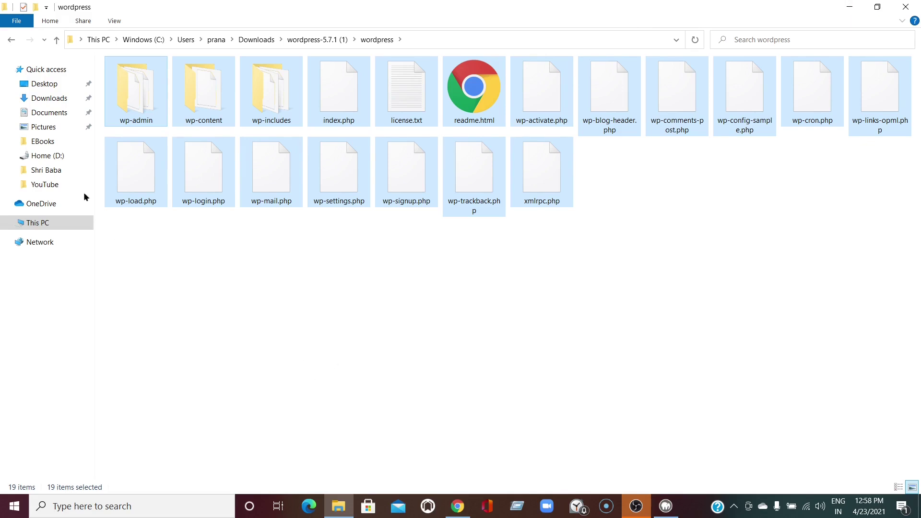
Browse from This PC through Windows (C:) and MAMP into the htdocs folder
left_click(31, 224)
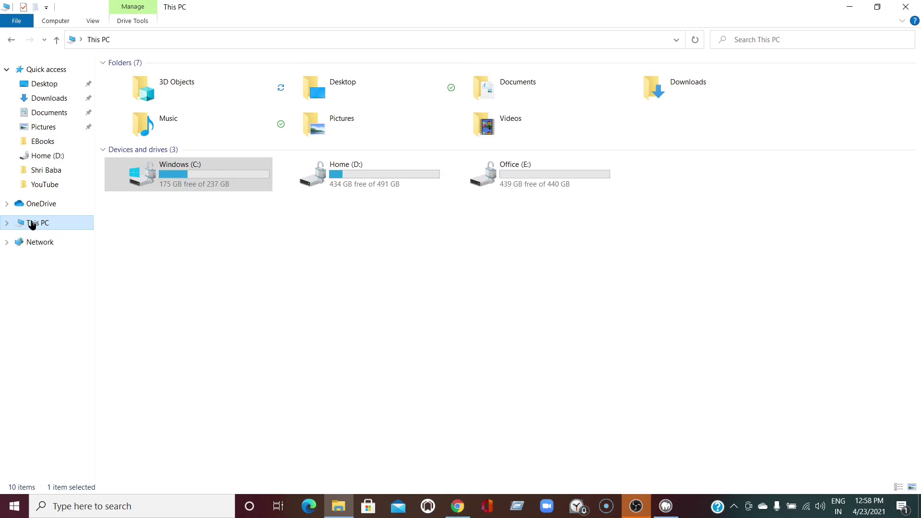
double_click(143, 178)
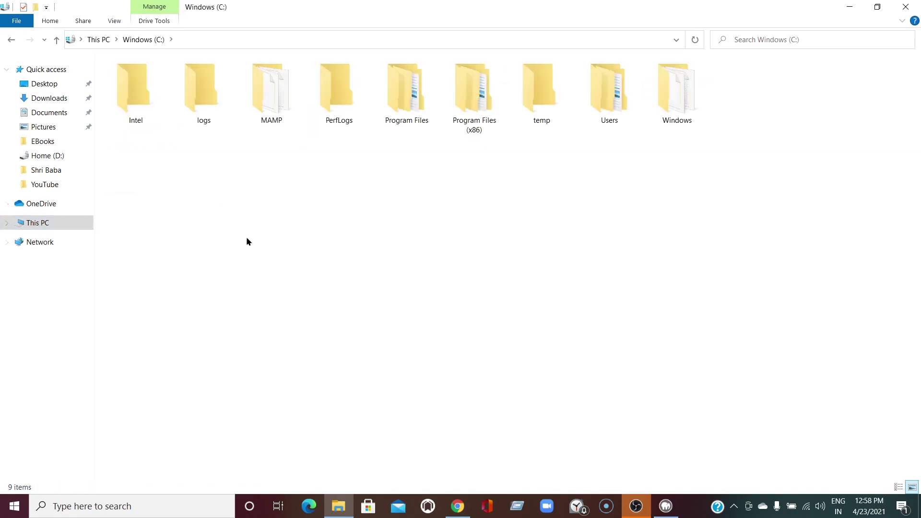
double_click(270, 98)
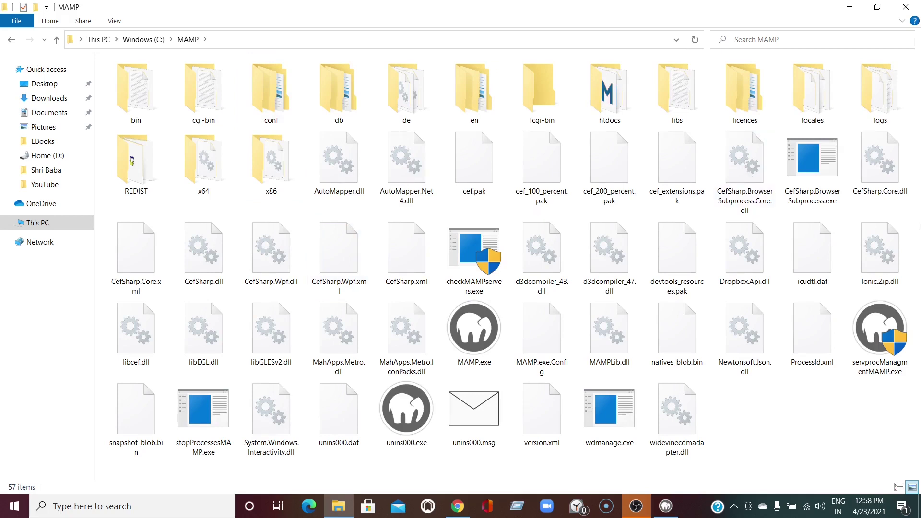
double_click(604, 83)
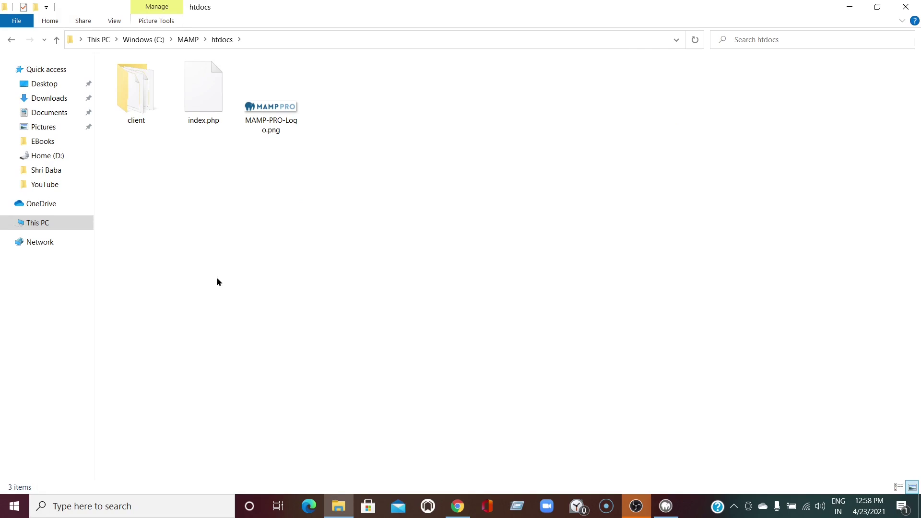
Create a new folder named Demo inside htdocs
left_click(50, 21)
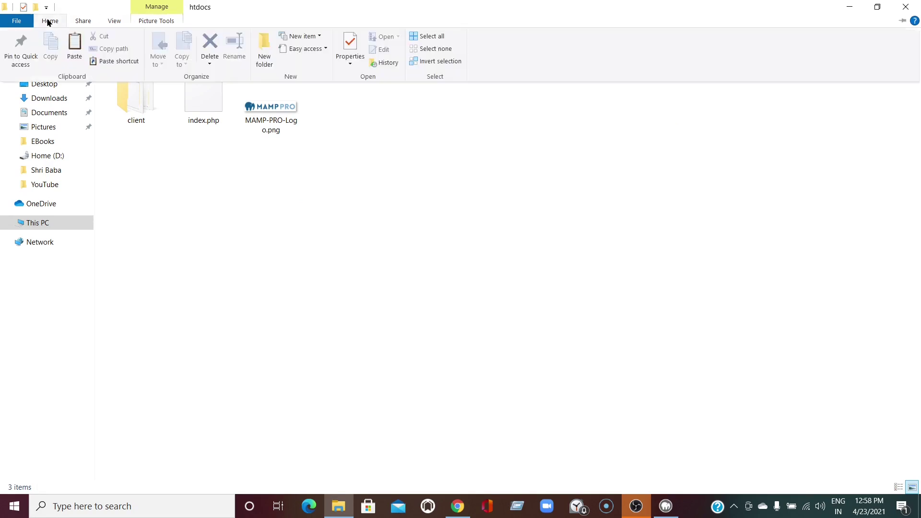
left_click(258, 43)
type("Demo")
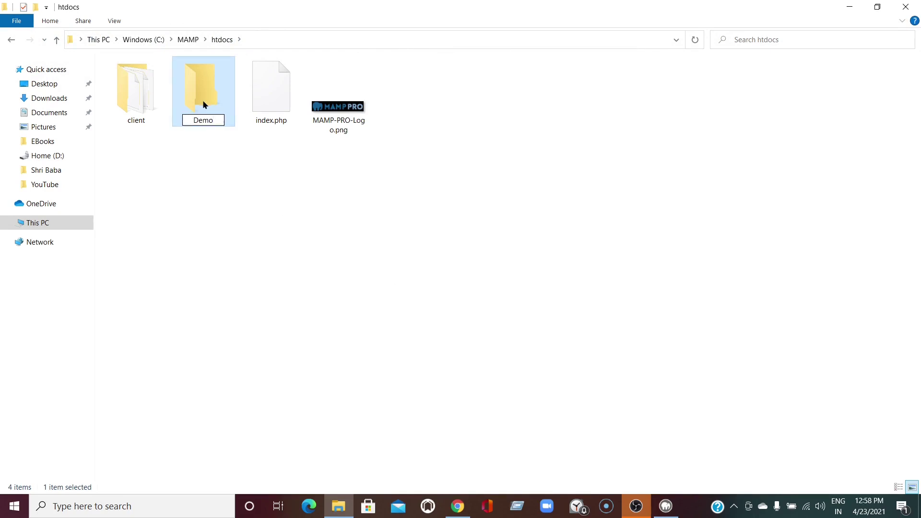
key("Return")
Paste the WordPress files into the Demo folder and close File Explorer
double_click(204, 109)
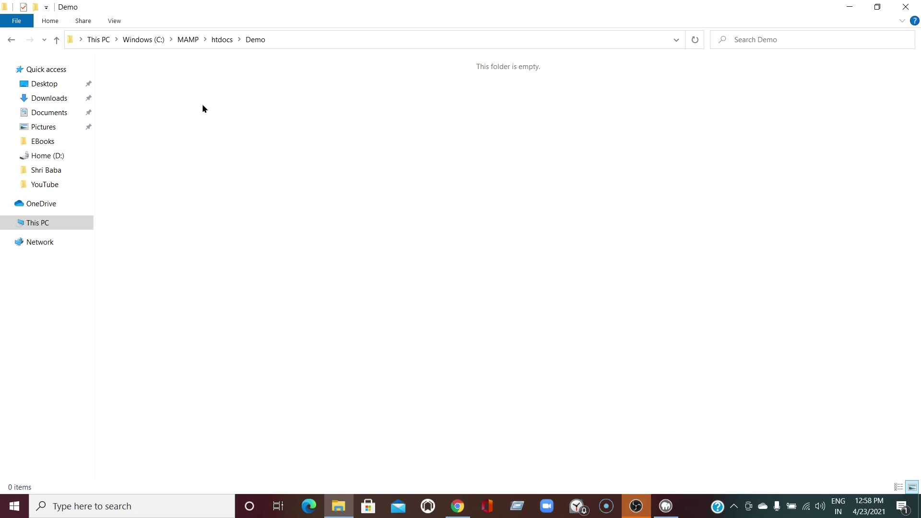
key("ctrl+v")
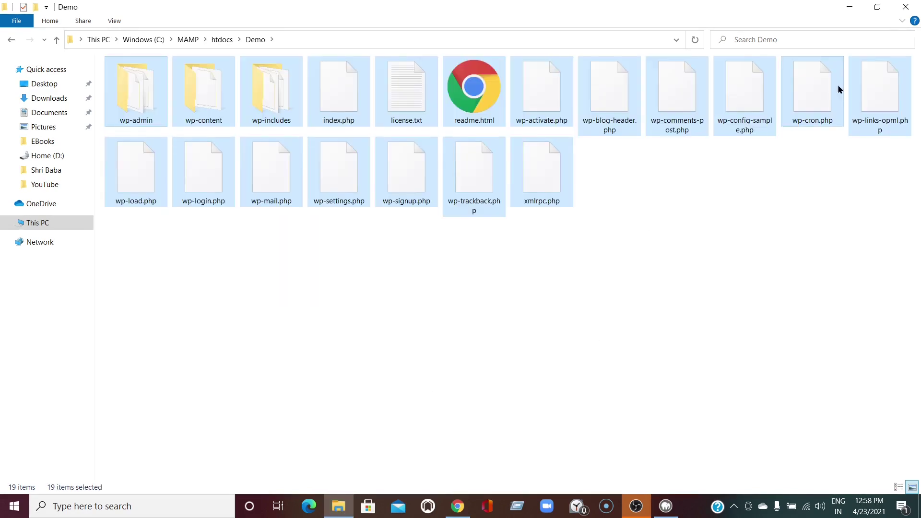
left_click(908, 7)
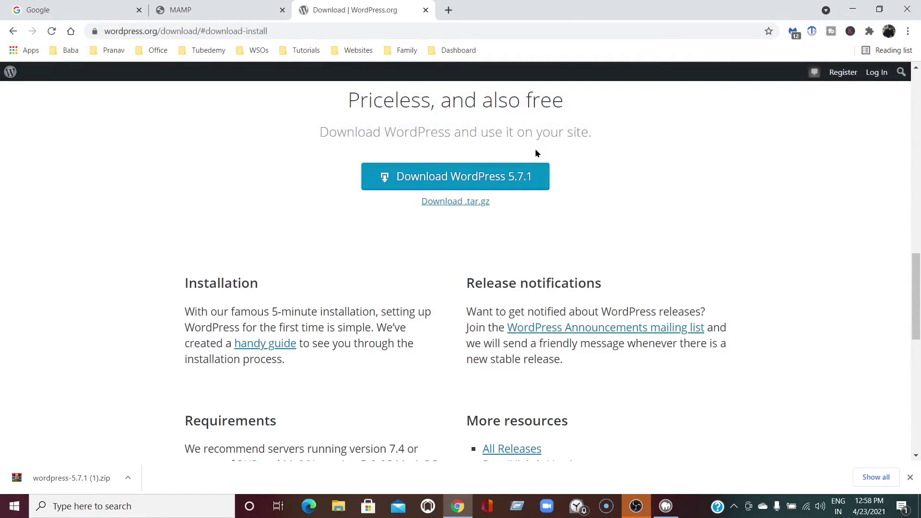
Close the WordPress.org tab and load localhost/demo from MAMP's My Website link
left_click(425, 10)
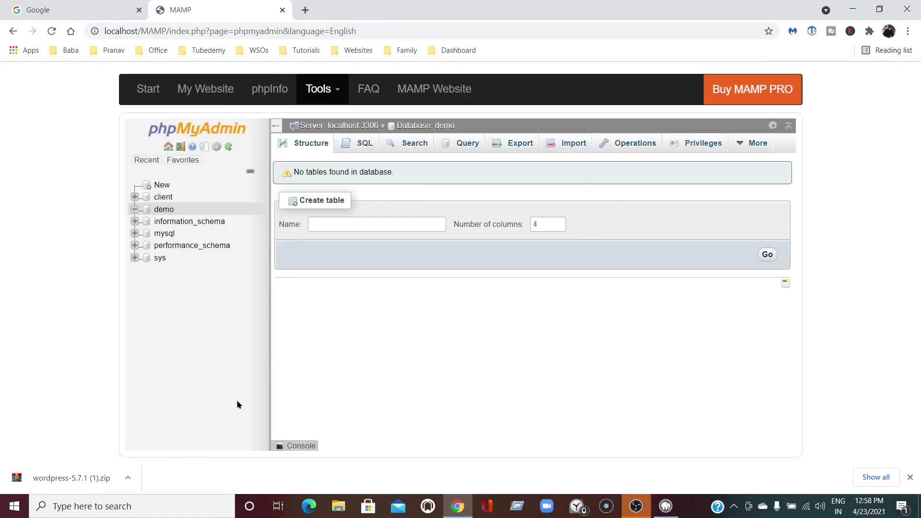
left_click(197, 91)
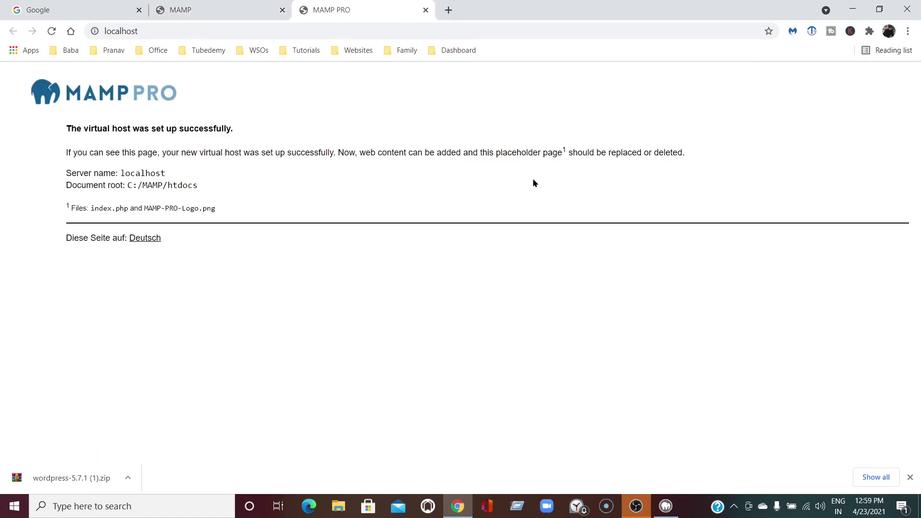
left_click(156, 34)
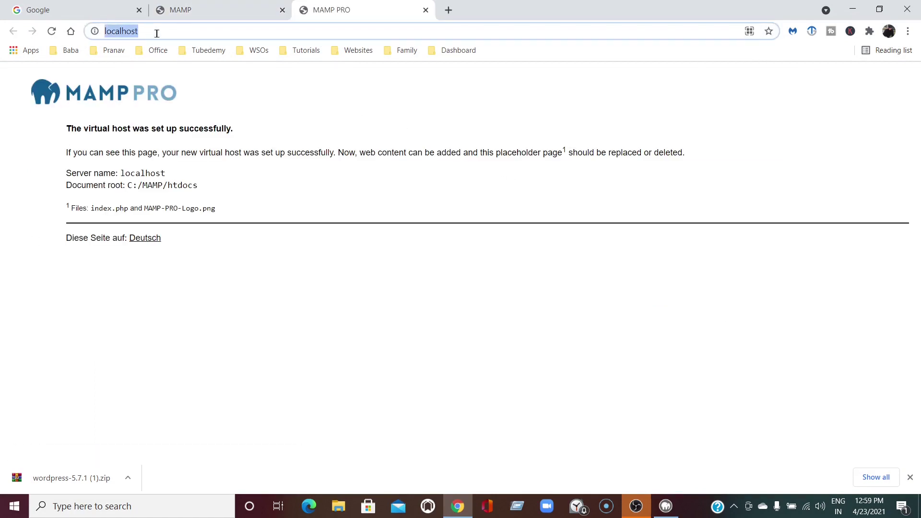
left_click(157, 35)
type("/de")
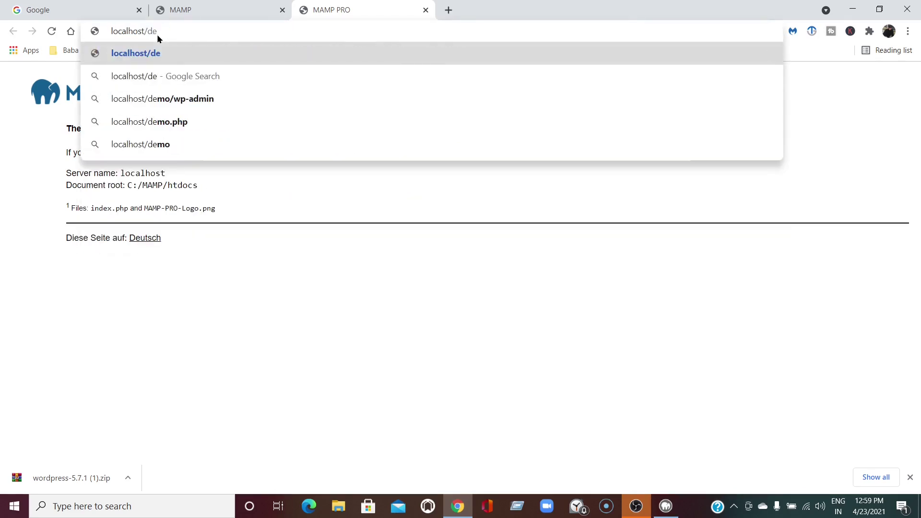
type("mo")
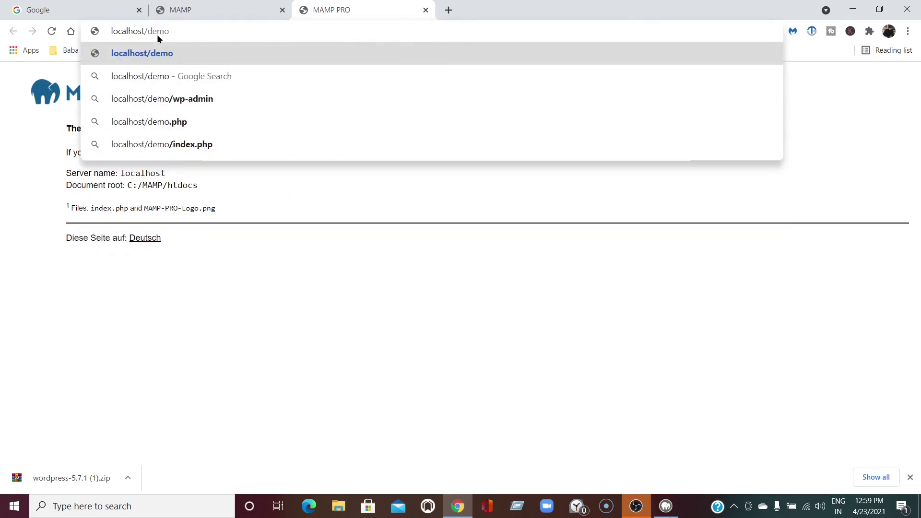
key("Return")
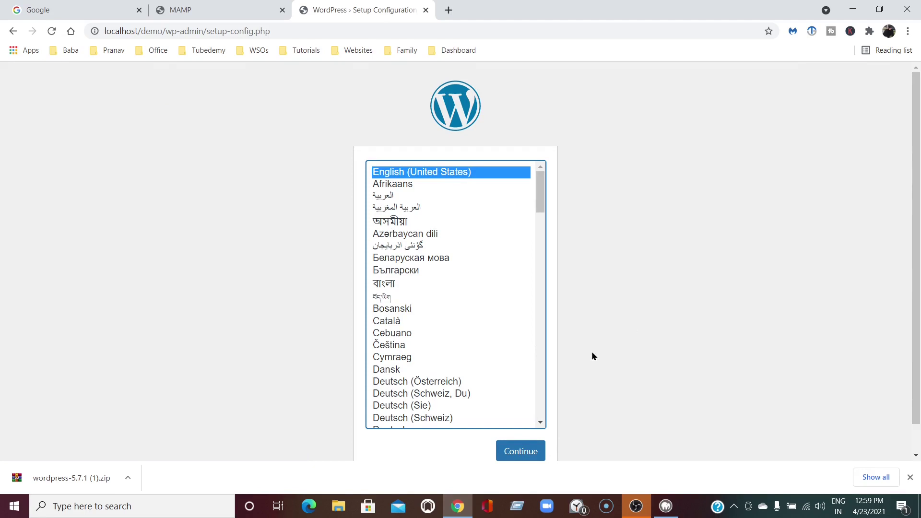
Continue with English (United States) and set the Database Name to demo
left_click(515, 454)
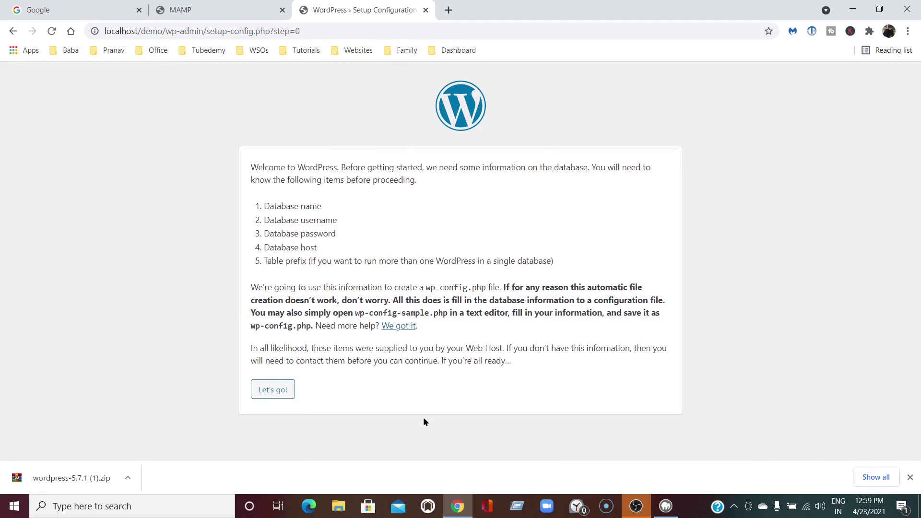
left_click(272, 390)
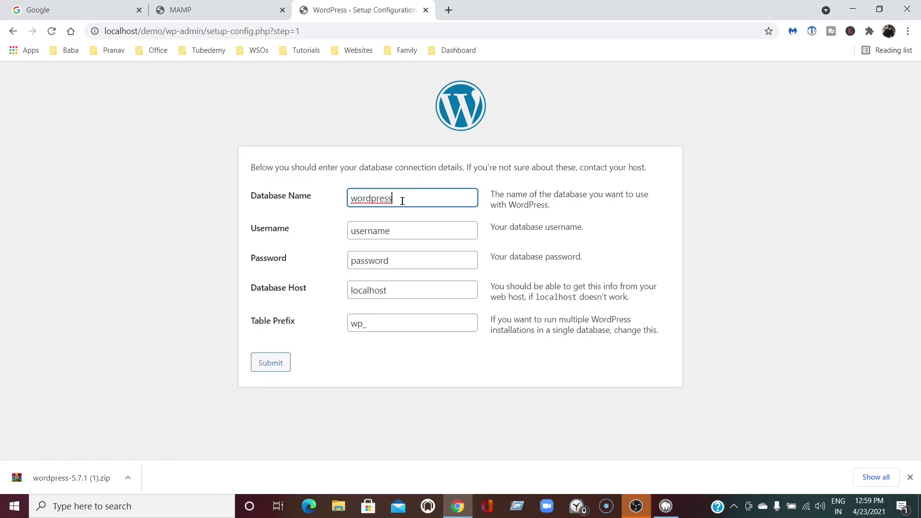
key("ctrl+a")
key("BackSpace")
type("demo")
Select the prefilled Username text and switch to the MAMP tab
left_click(399, 231)
key("ctrl+a")
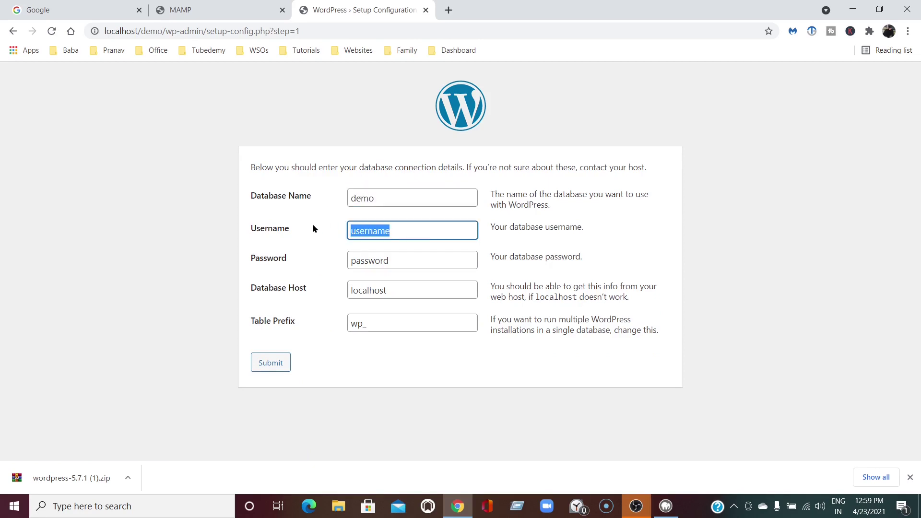
left_click(150, 8)
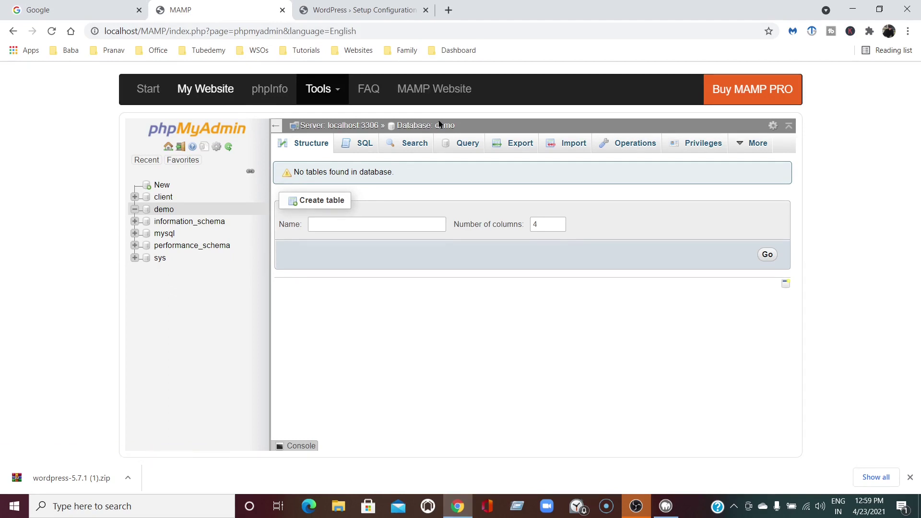
Check the MySQL connection parameters on MAMP's start page, then return to WordPress setup
left_click(144, 90)
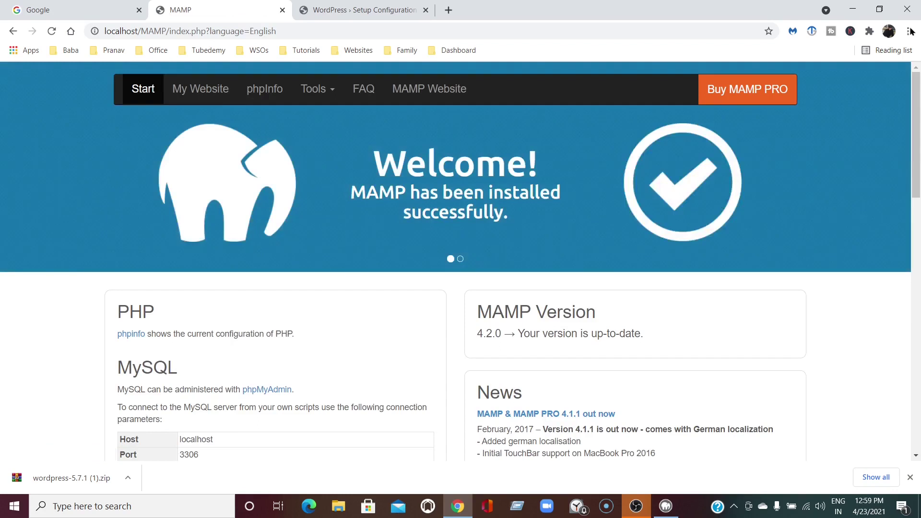
scroll(918, 144, "down", 5)
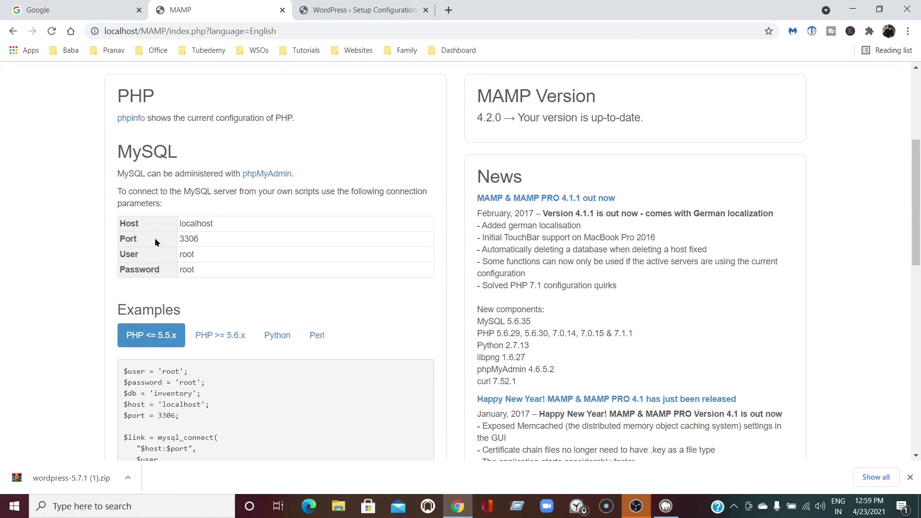
left_click(376, 8)
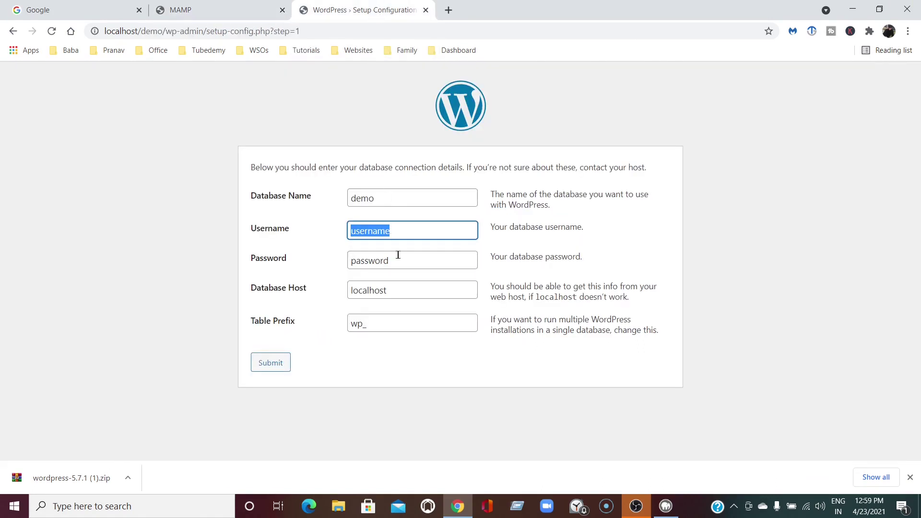
Enter root as the database username plus the MAMP database password, and submit
key("BackSpace")
type("r")
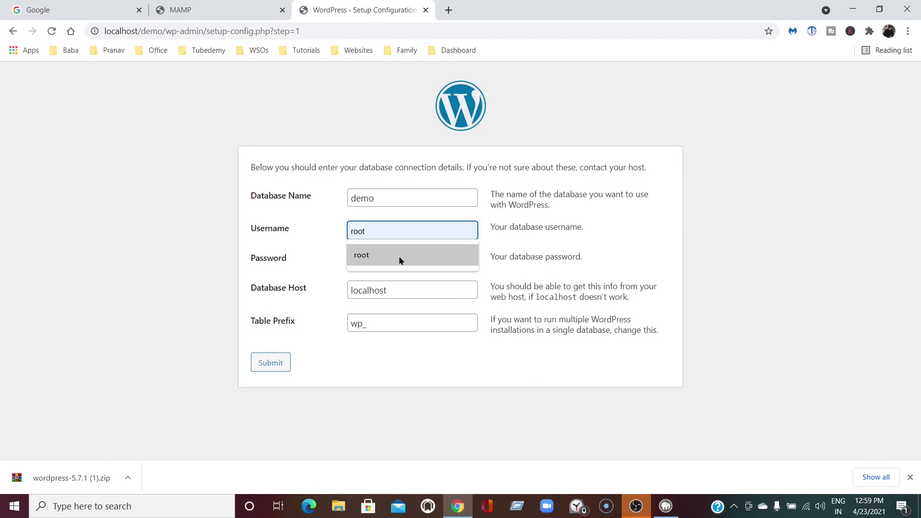
type("oot")
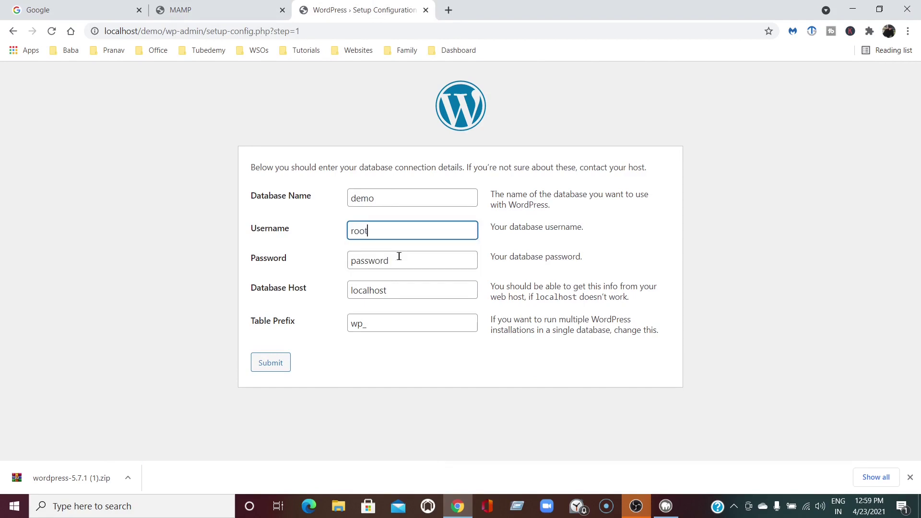
left_click(411, 263)
key("BackSpace")
key("BackSpace")
key("BackSpace")
key("BackSpace")
key("BackSpace")
key("BackSpace")
key("BackSpace")
key("BackSpace")
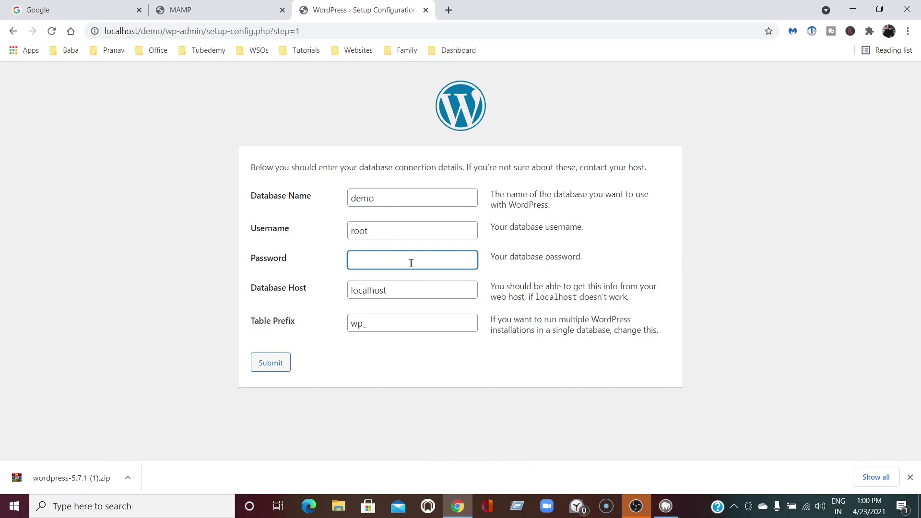
type("root")
left_click(271, 369)
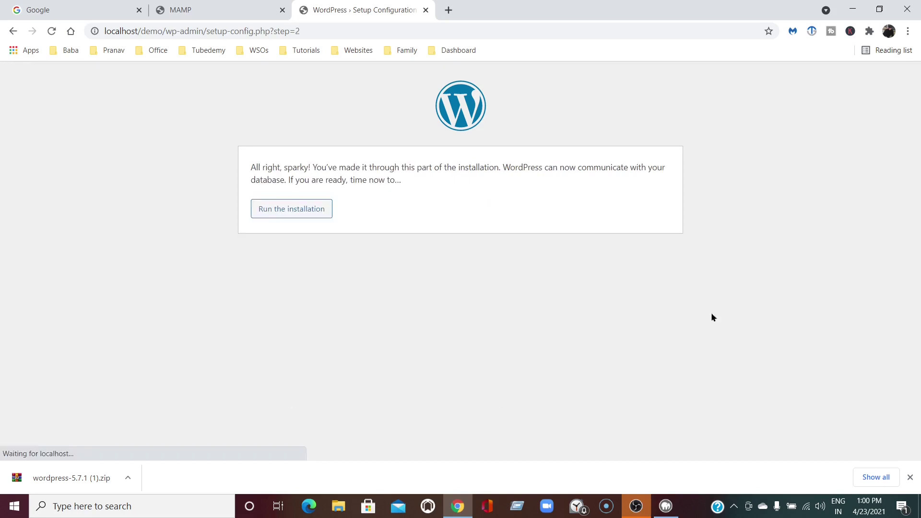
Run the installation, title the site 'My Demo Site', and fill in the admin e-mail
left_click(288, 211)
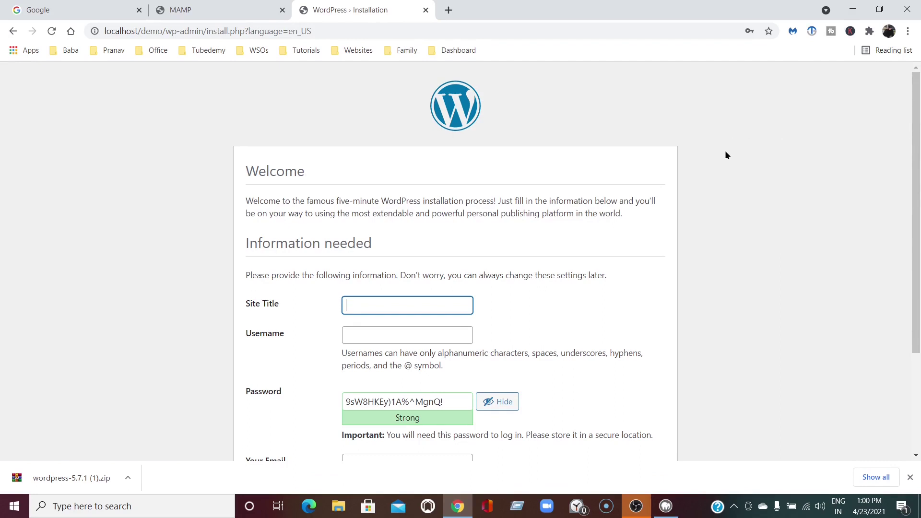
type("My Demo Site")
left_click_drag(917, 136, 918, 242)
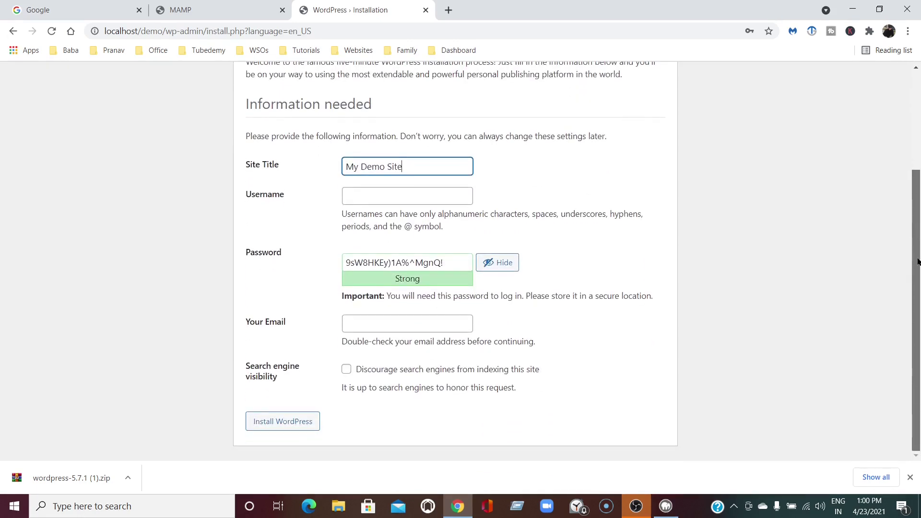
left_click(366, 322)
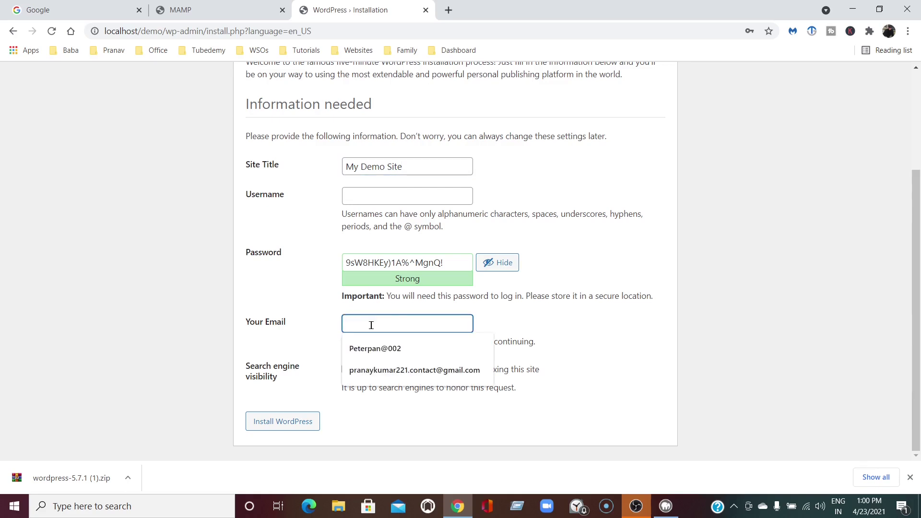
left_click(424, 369)
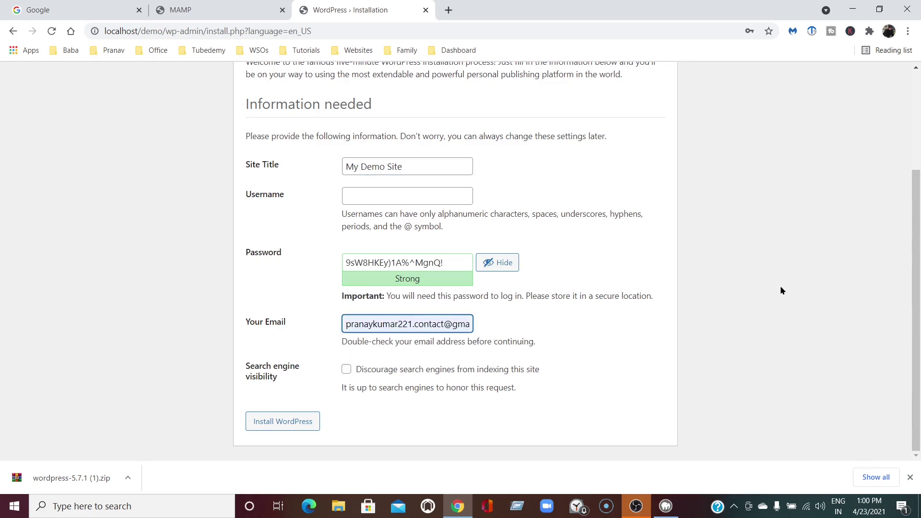
left_click(347, 370)
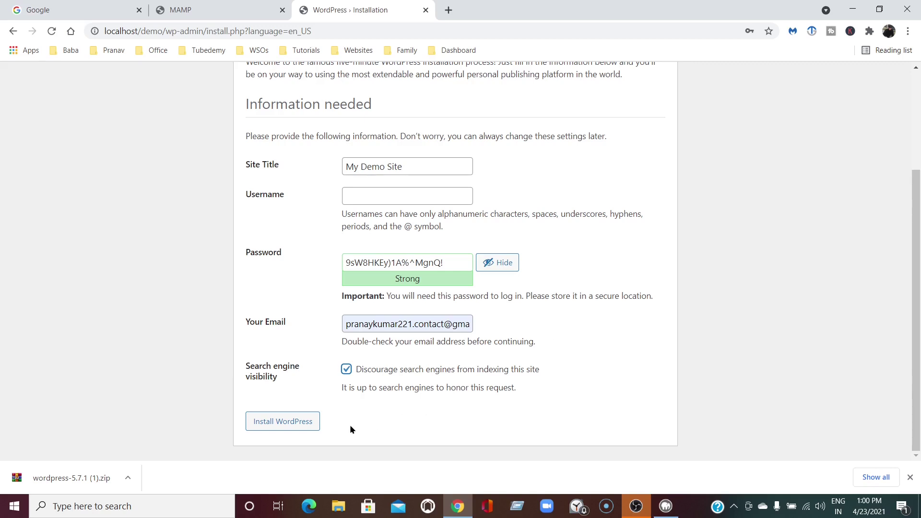
left_click(347, 369)
Set the username to Admin, hide the generated password, and install WordPress
left_click(382, 194)
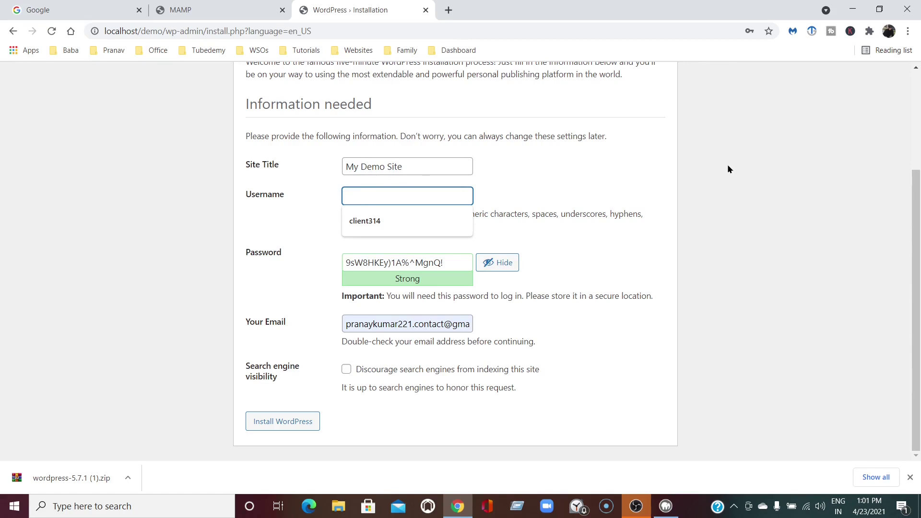
type("Admin")
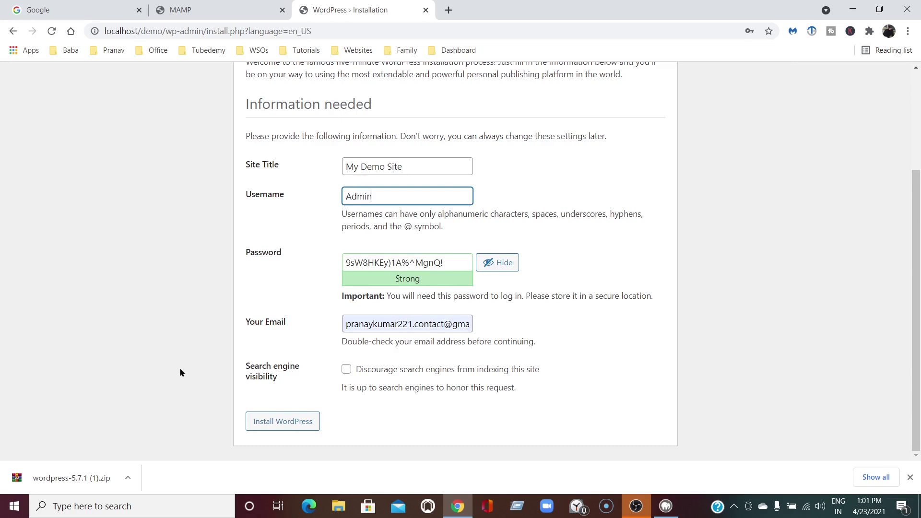
left_click(93, 266)
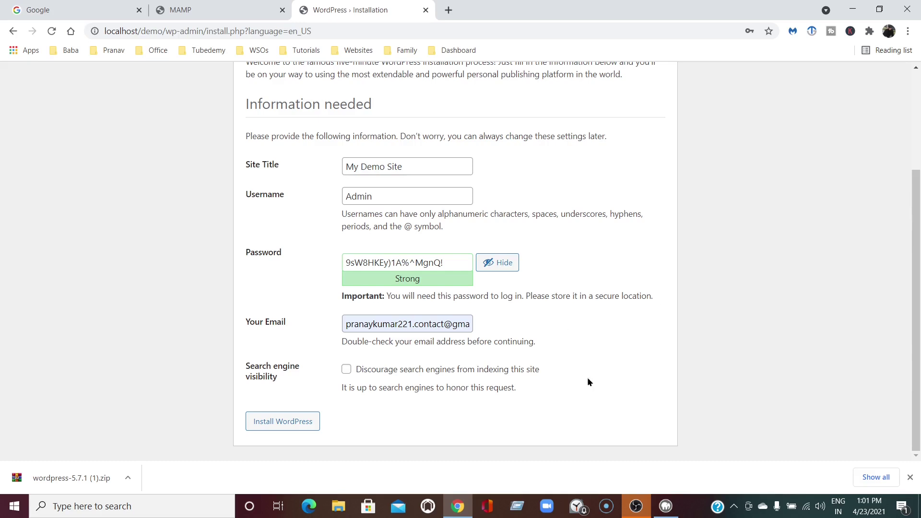
left_click(505, 263)
left_click(280, 422)
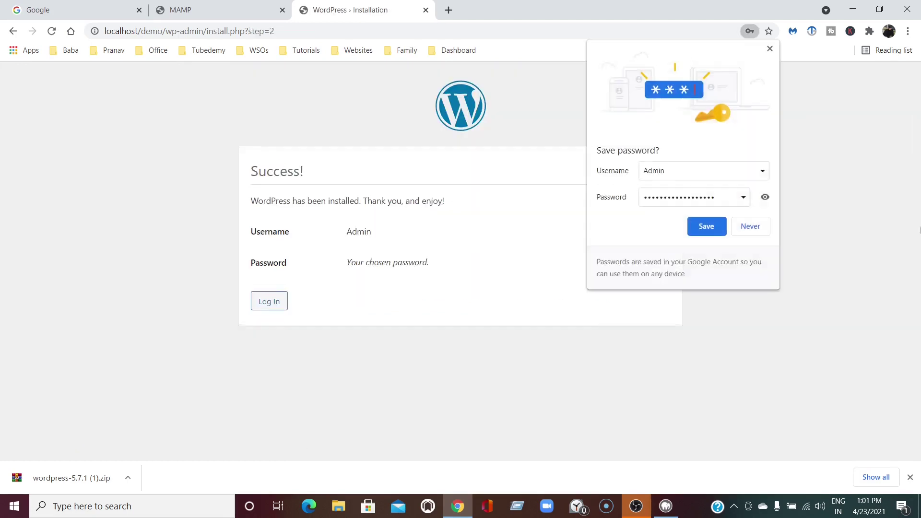
Save the login in Chrome, then log in as Admin with Remember Me ticked
left_click(704, 226)
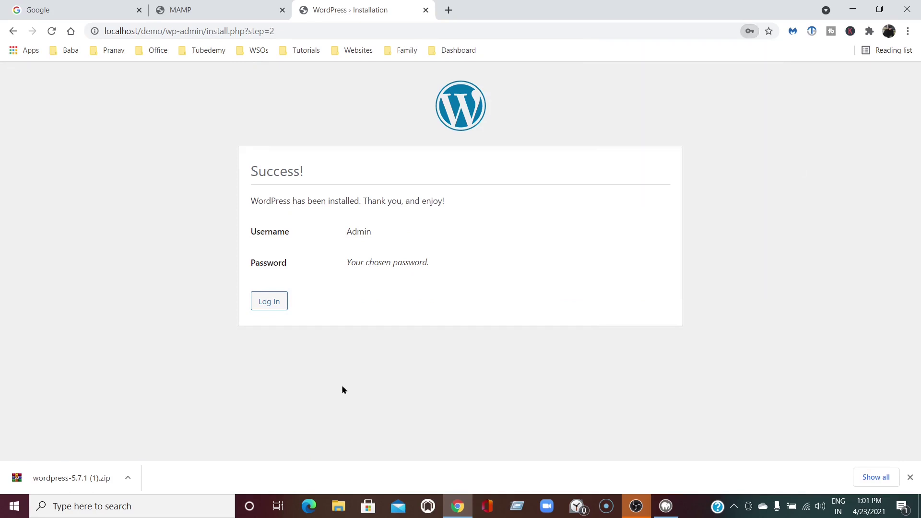
left_click(259, 303)
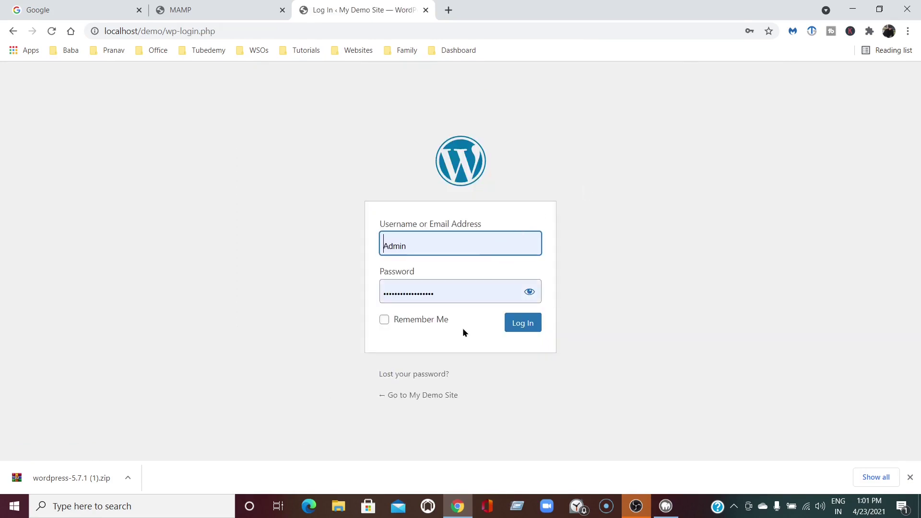
left_click(385, 320)
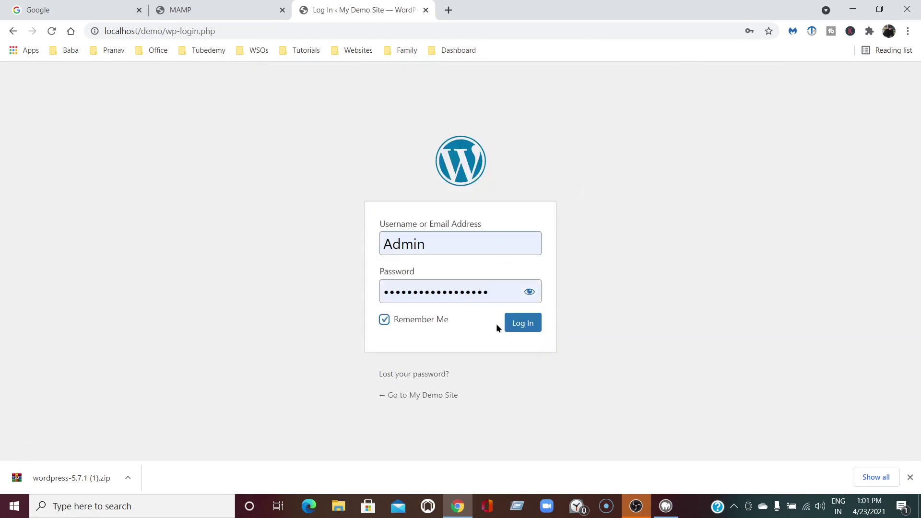
left_click(522, 322)
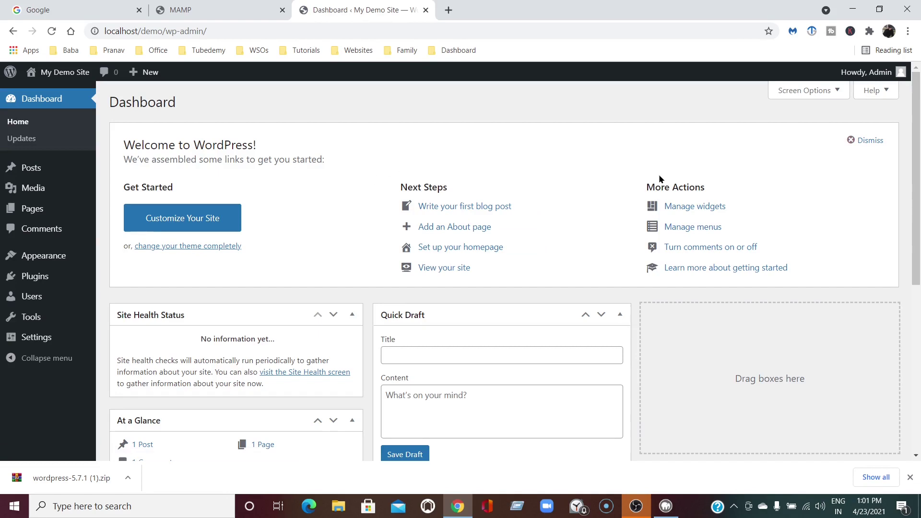
Open My Demo Site's front page via Visit Site in a new tab, then return to Dashboard
mouse_move(913, 103)
left_mouse_down()
mouse_move(914, 150)
mouse_move(914, 90)
left_mouse_up()
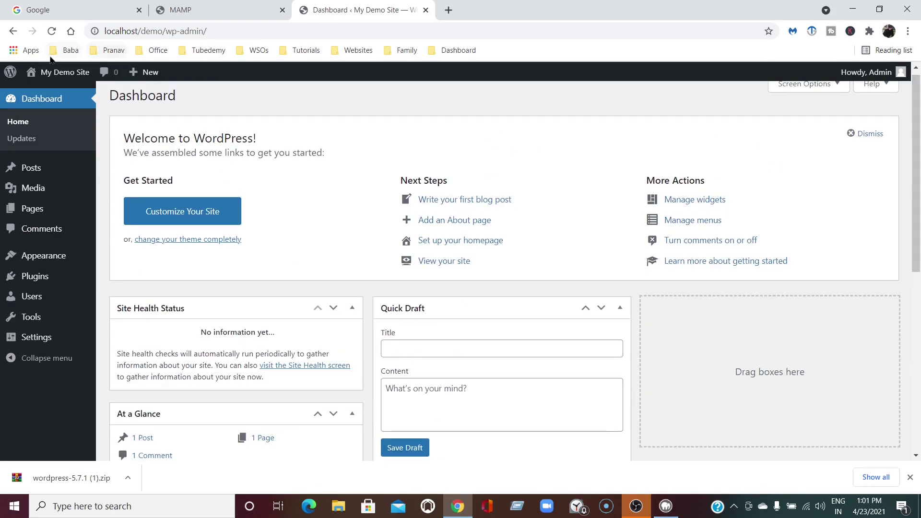
mouse_move(55, 72)
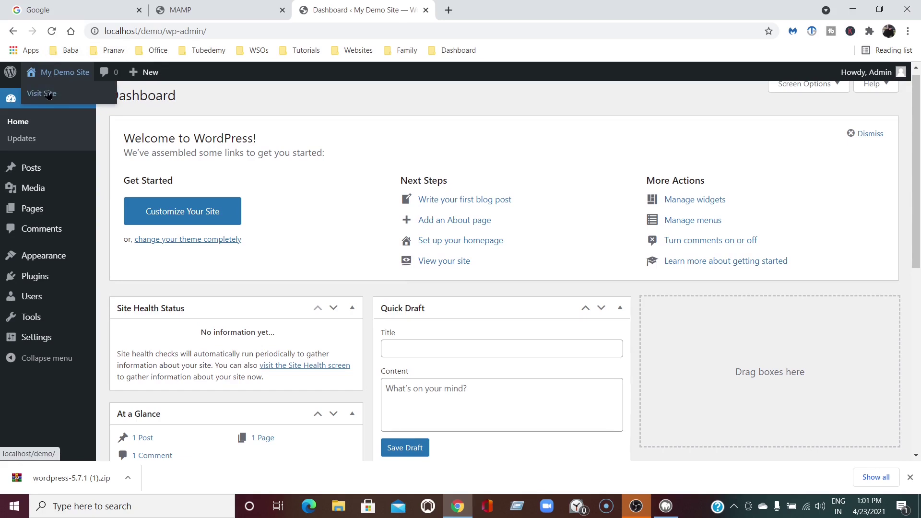
right_click(49, 95)
left_click(65, 100)
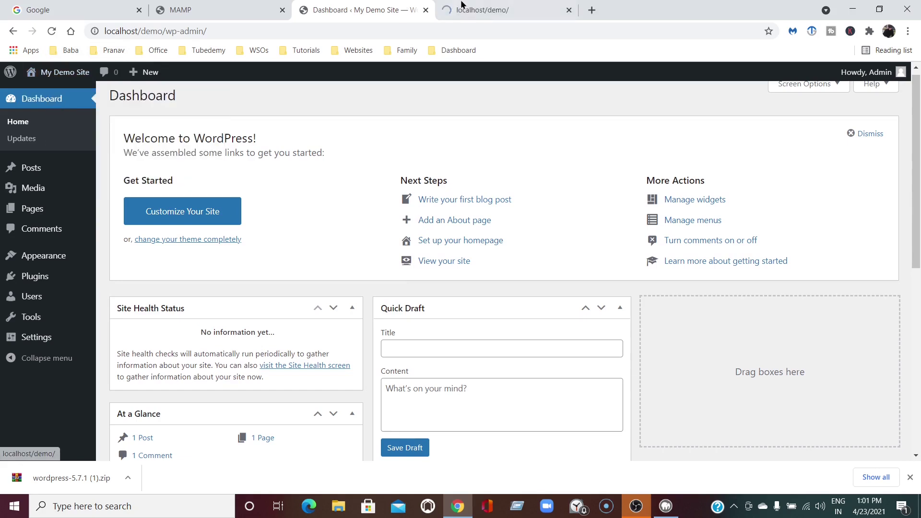
left_click(482, 9)
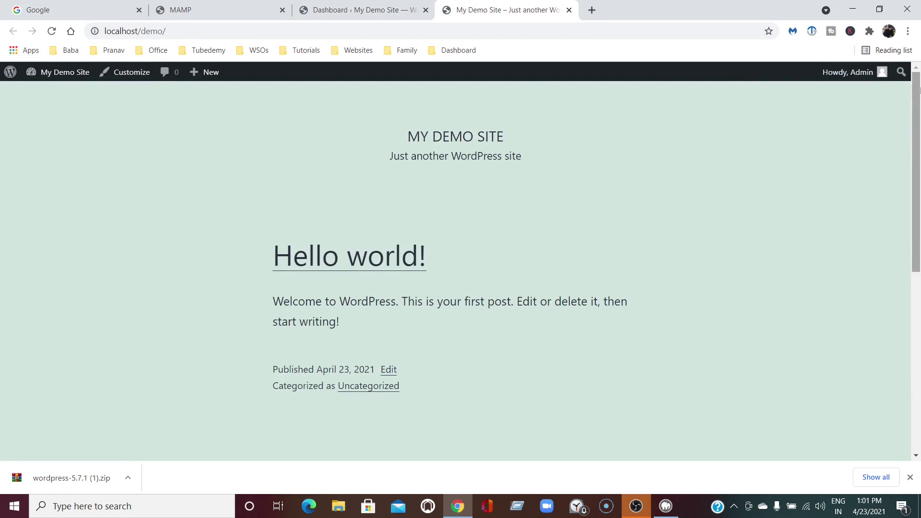
left_click_drag(920, 138, 919, 268)
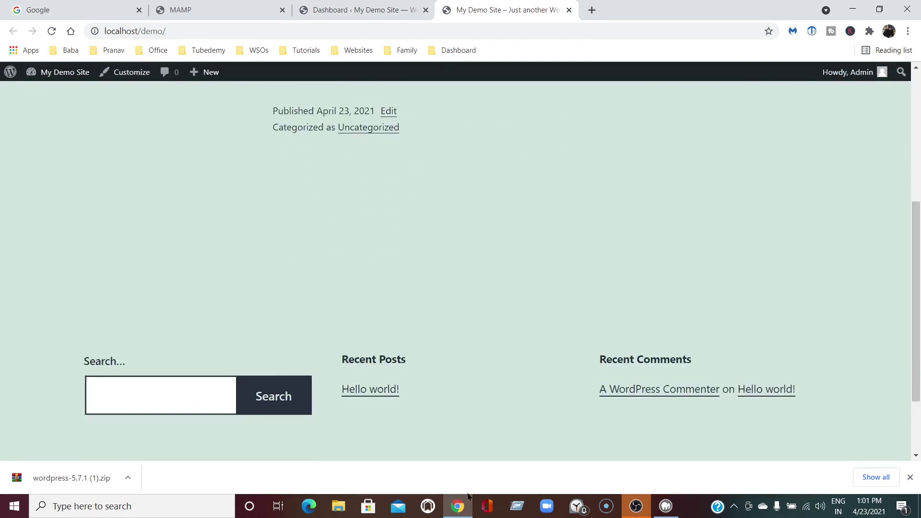
left_click(317, 7)
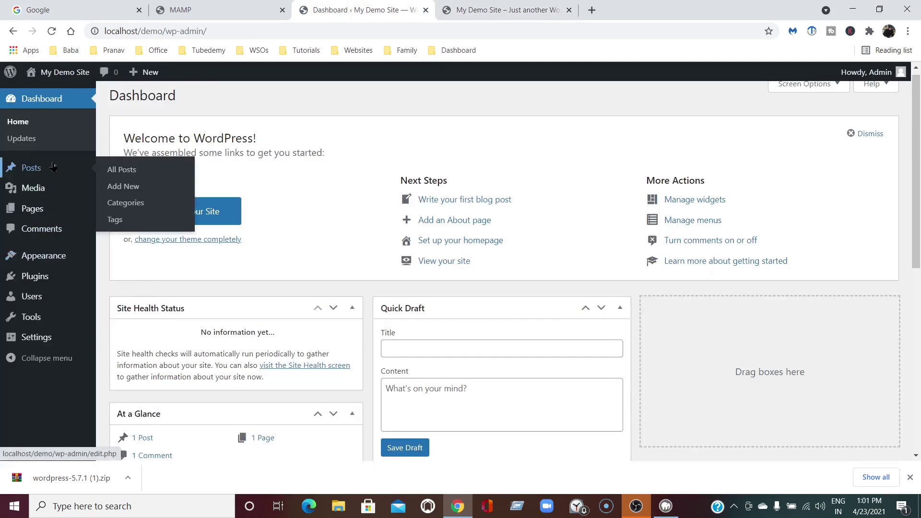
Find SKT Strong under Appearance > Themes > Add New, then install and activate it
mouse_move(31, 278)
mouse_move(33, 256)
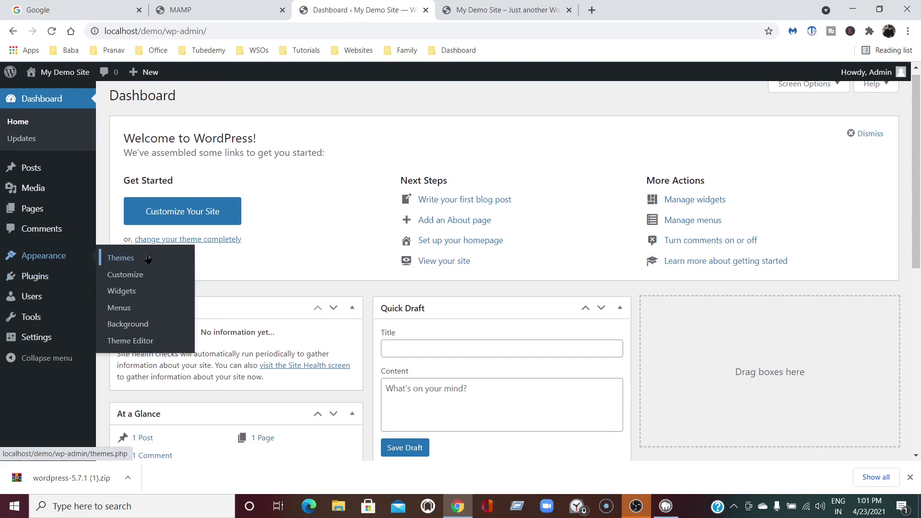
left_click(119, 258)
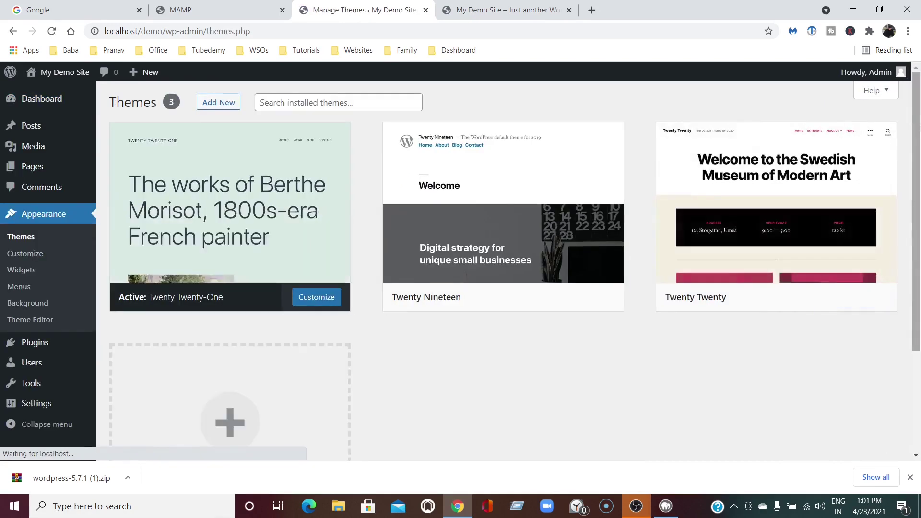
mouse_move(915, 143)
left_mouse_down()
mouse_move(917, 238)
mouse_move(903, 147)
left_mouse_up()
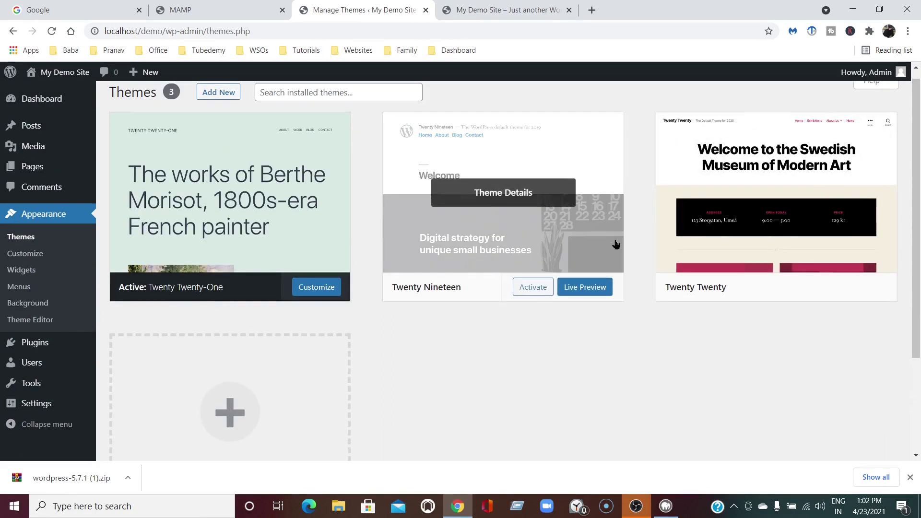
left_click(215, 92)
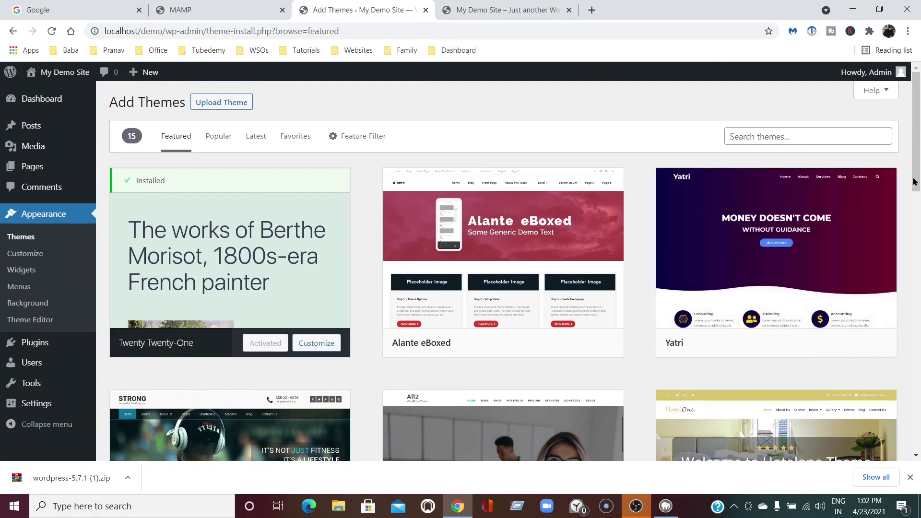
scroll(919, 163, "down", 5)
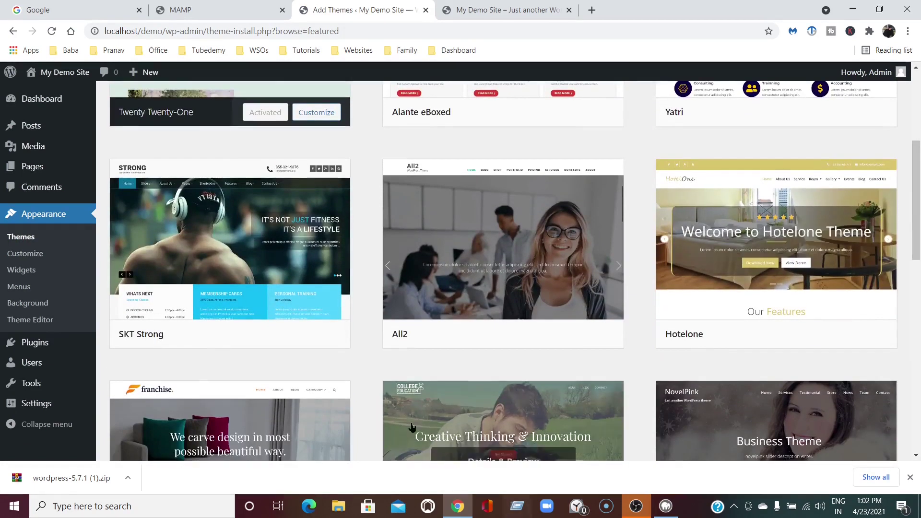
left_click(237, 241)
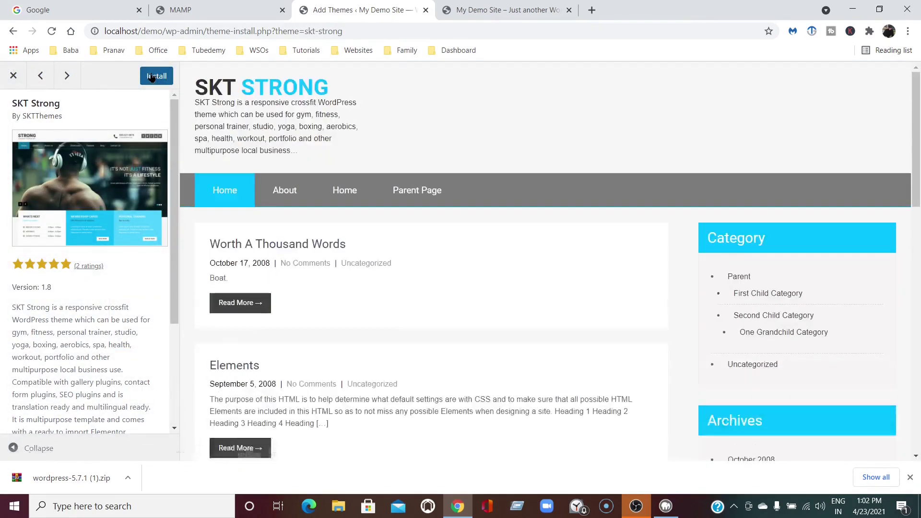
left_click(158, 76)
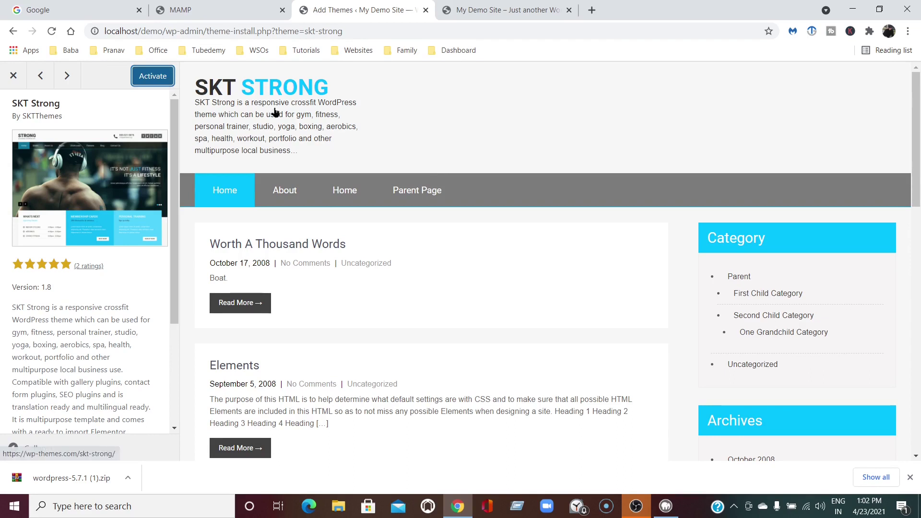
left_click(150, 77)
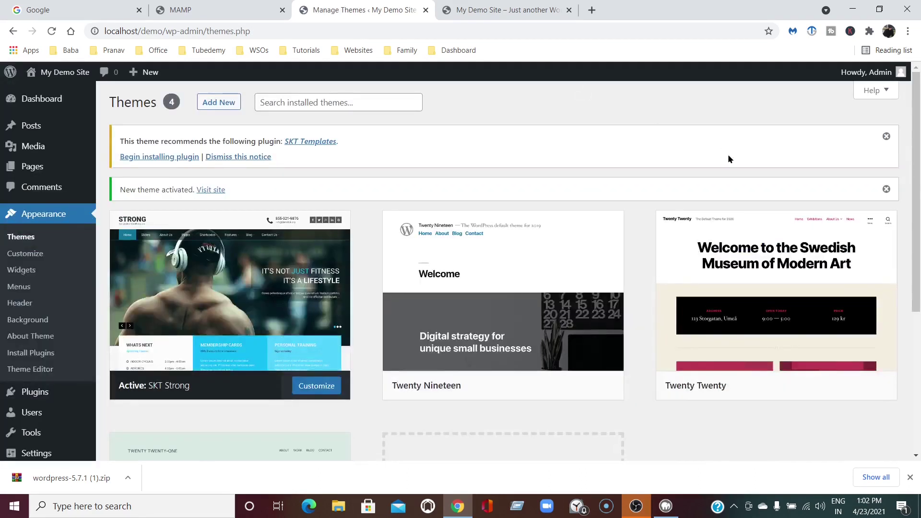
Reload the My Demo Site front page to show the SKT Strong design with the Hello world! post
left_click(472, 8)
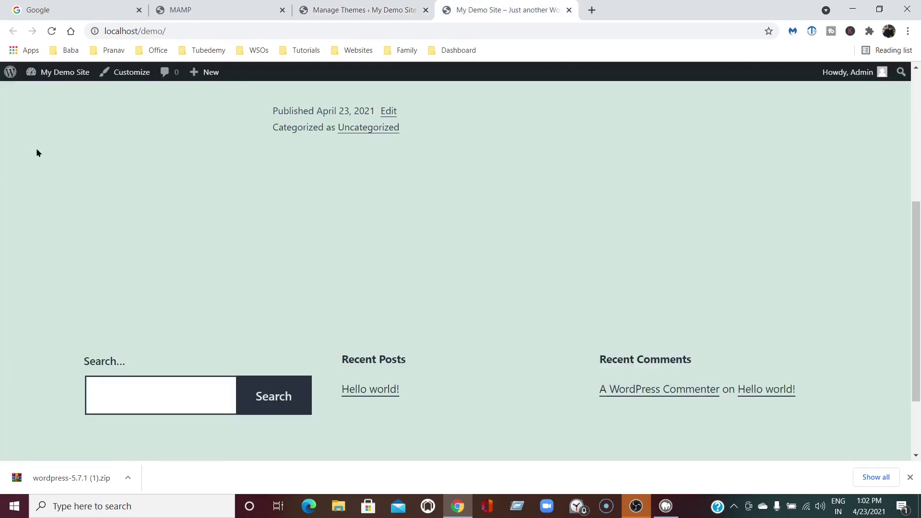
left_click(51, 31)
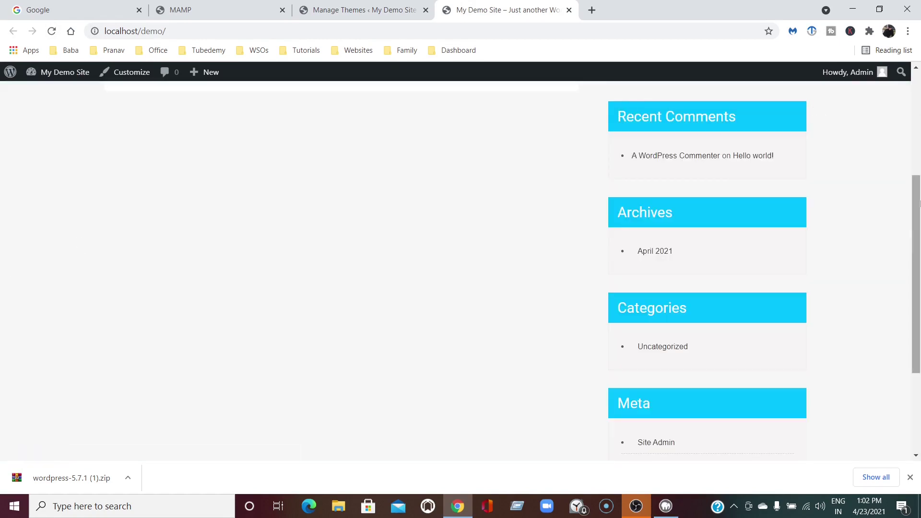
left_click_drag(920, 228, 890, 88)
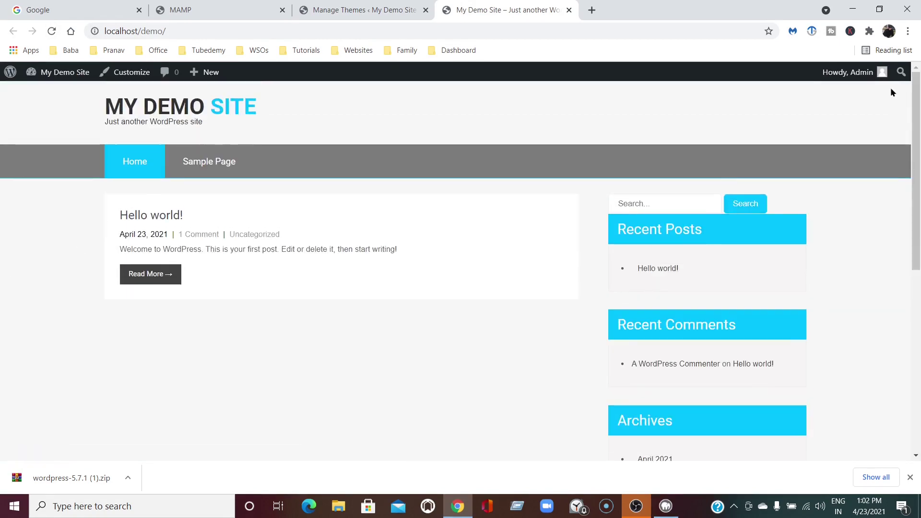